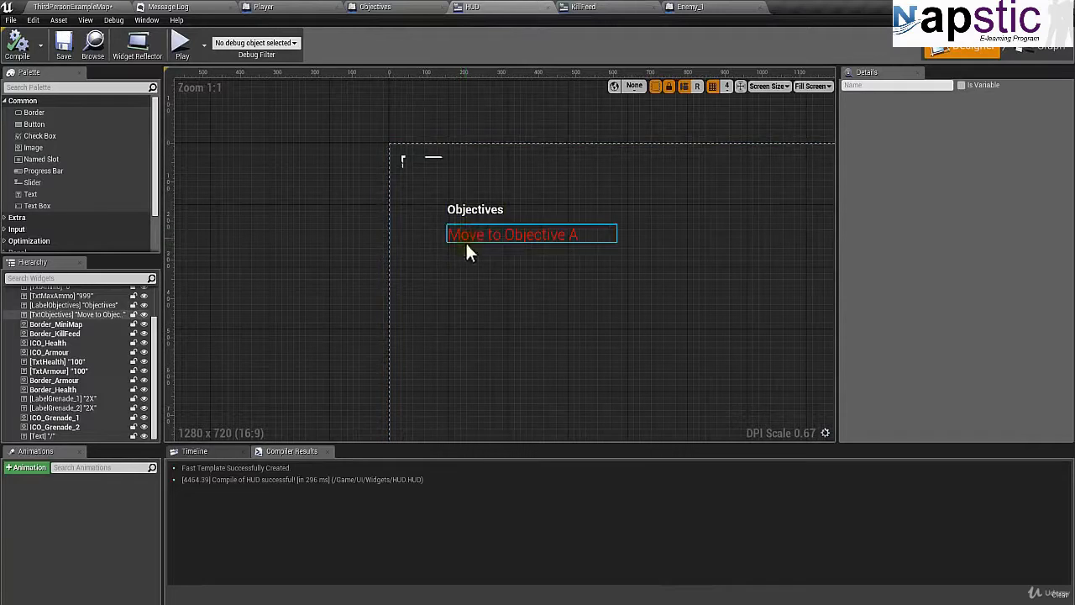
Move the "Move to Objective A" text down and left to Position X 516 and Position Y 300.
right_drag(435, 260, 413, 263)
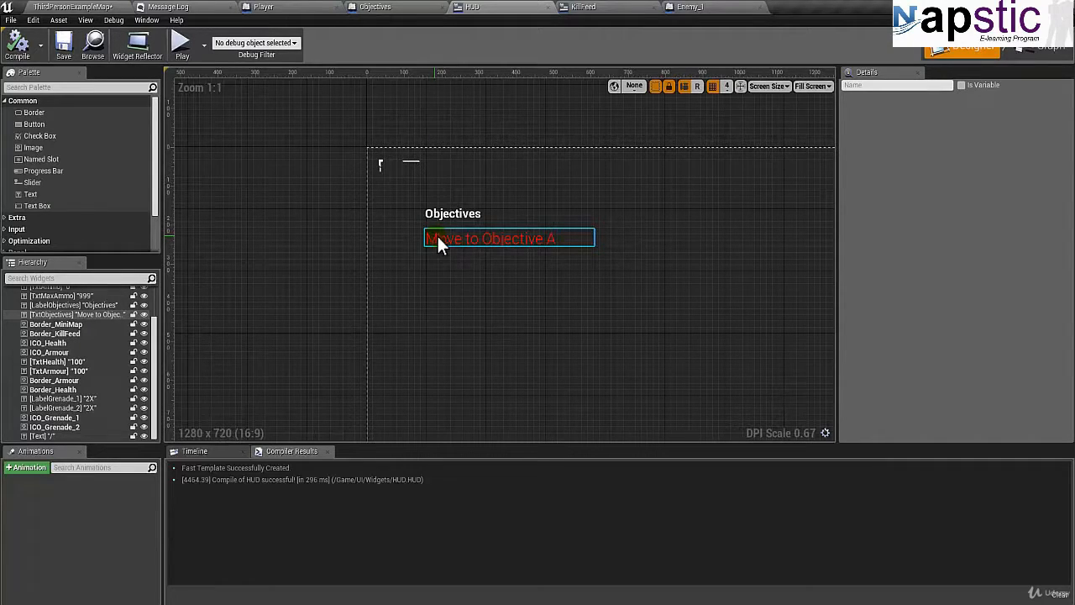
scroll(443, 238, down, 3)
right_drag(522, 298, 473, 260)
scroll(317, 303, down, 1)
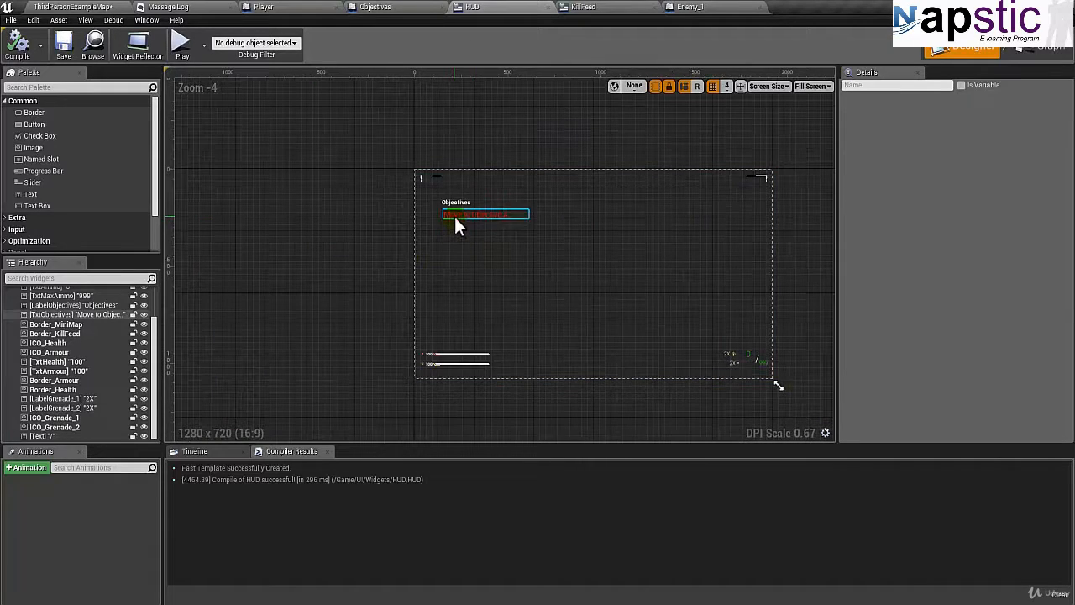
click(456, 217)
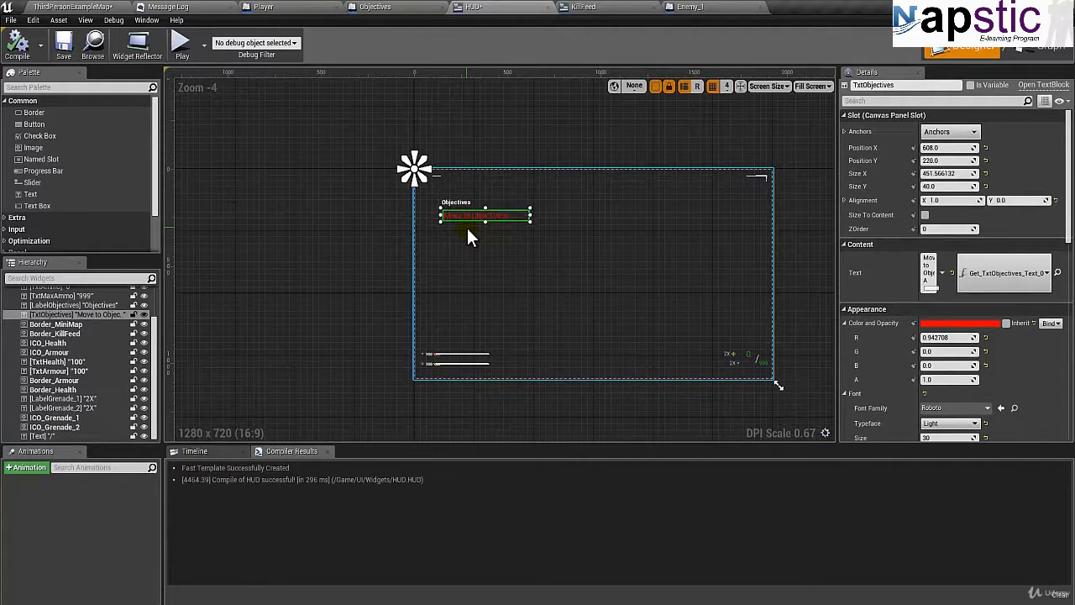
key(Down)
key(Down)
key(Down)
key(Down)
key(Down)
key(Down)
key(Down)
key(Down)
key(Down)
key(Down)
key(Down)
key(Down)
key(Down)
key(Down)
key(Down)
key(Down)
key(Down)
key(Down)
key(Down)
key(Down)
key(Left)
key(Left)
key(Left)
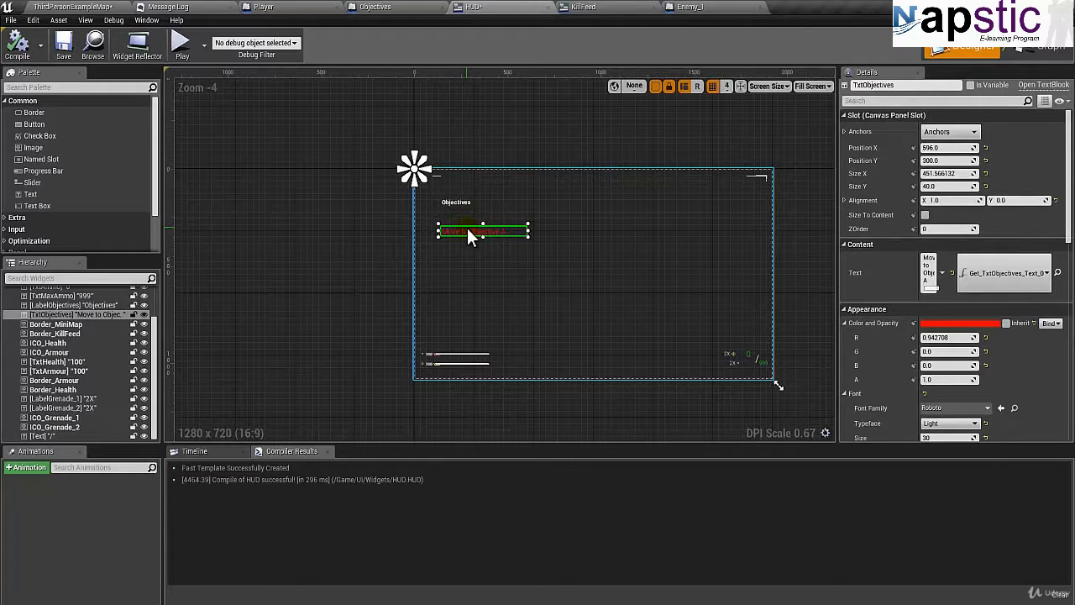
key(Left)
key(Left)
key(Left)
key(Left)
key(Left)
key(Left)
key(Left)
key(Left)
key(Left)
key(Left)
key(Left)
key(Left)
key(Left)
key(Left)
key(Left)
key(Left)
key(Left)
key(Left)
key(Left)
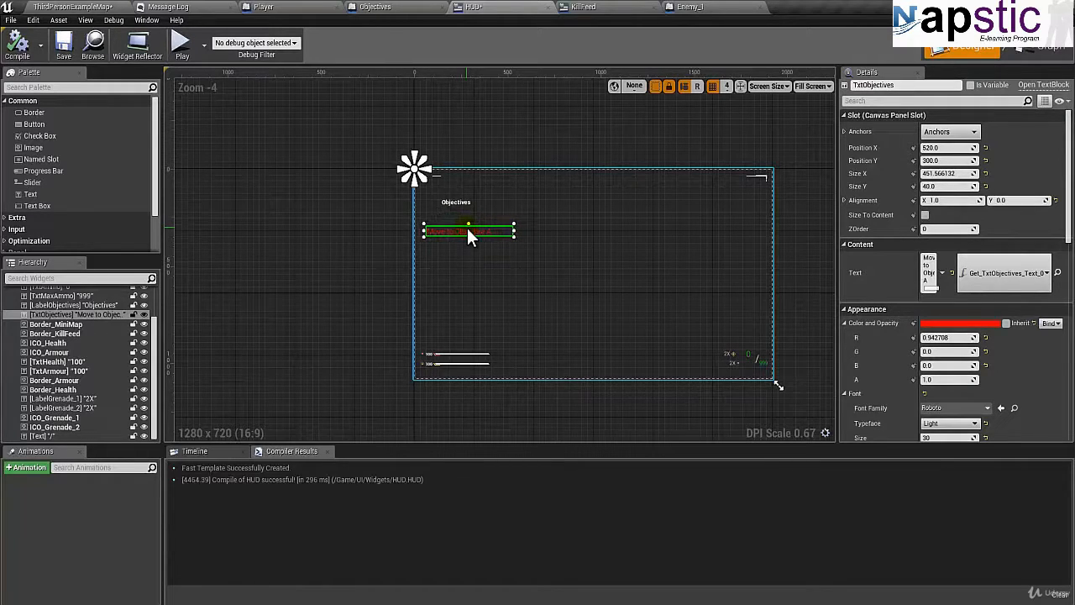
key(Left)
Move the Objectives label just above the red objective text, to Position X 224 and Position Y 240.
click(457, 201)
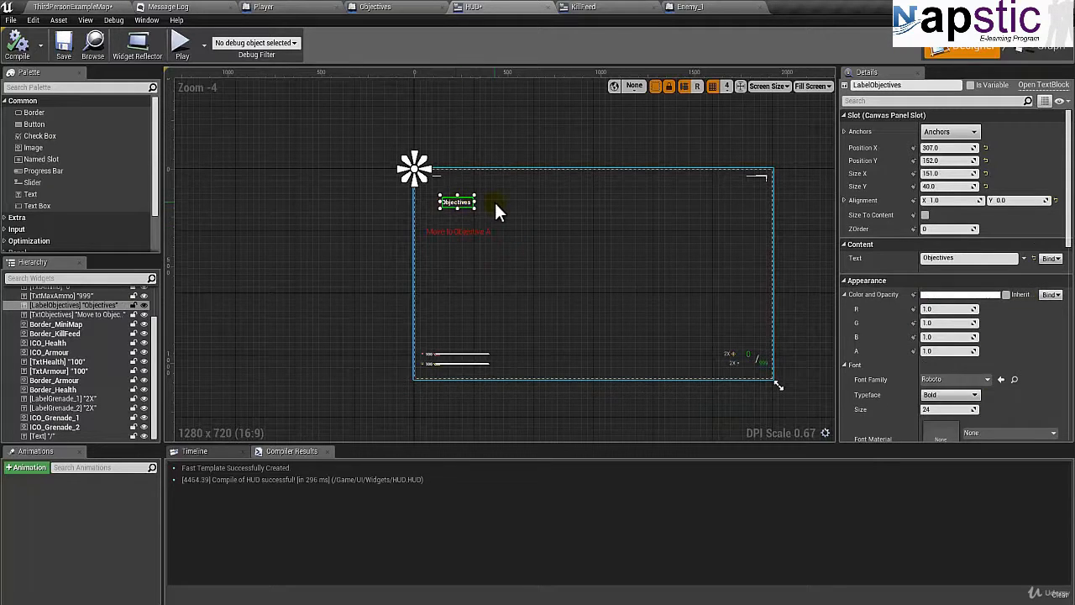
key(Down)
key(Down)
key(Down)
key(Down)
key(Down)
key(Down)
key(Down)
key(Down)
key(Down)
key(Down)
key(Down)
key(Down)
key(Down)
key(Down)
key(Down)
key(Down)
key(Down)
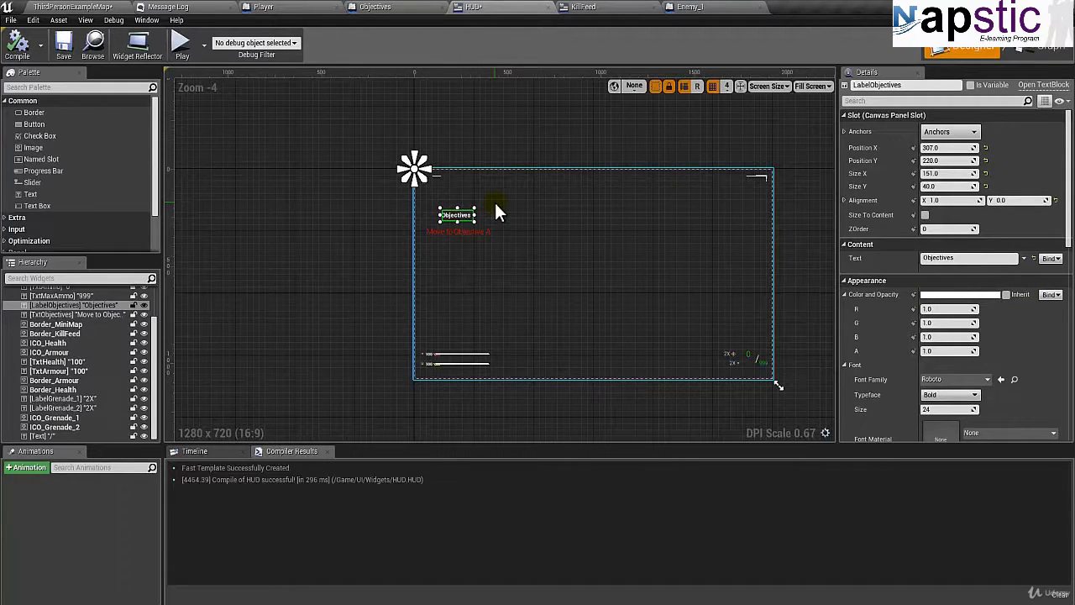
key(Down)
key(Down)
key(Down)
key(Down)
key(Down)
key(Left)
key(Left)
key(Left)
key(Left)
key(Left)
key(Left)
key(Left)
key(Left)
key(Left)
key(Left)
key(Left)
key(Left)
key(Left)
key(Left)
key(Left)
key(Left)
key(Left)
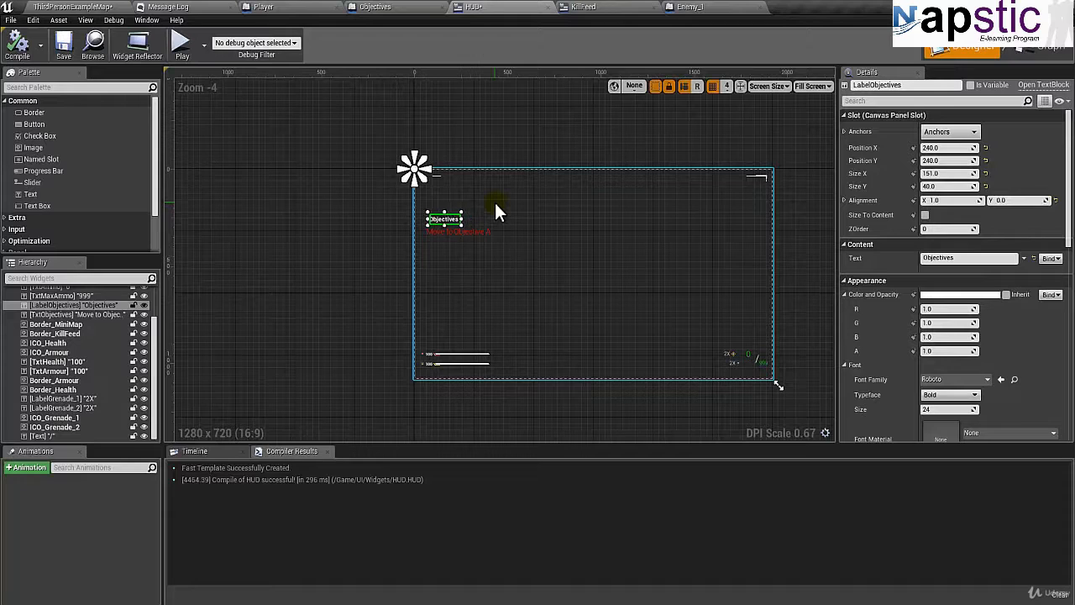
key(Left)
key(Left)
key(Left)
key(Left)
Anchor both the red objective text and the Objectives label to the canvas's top-left corner.
click(454, 238)
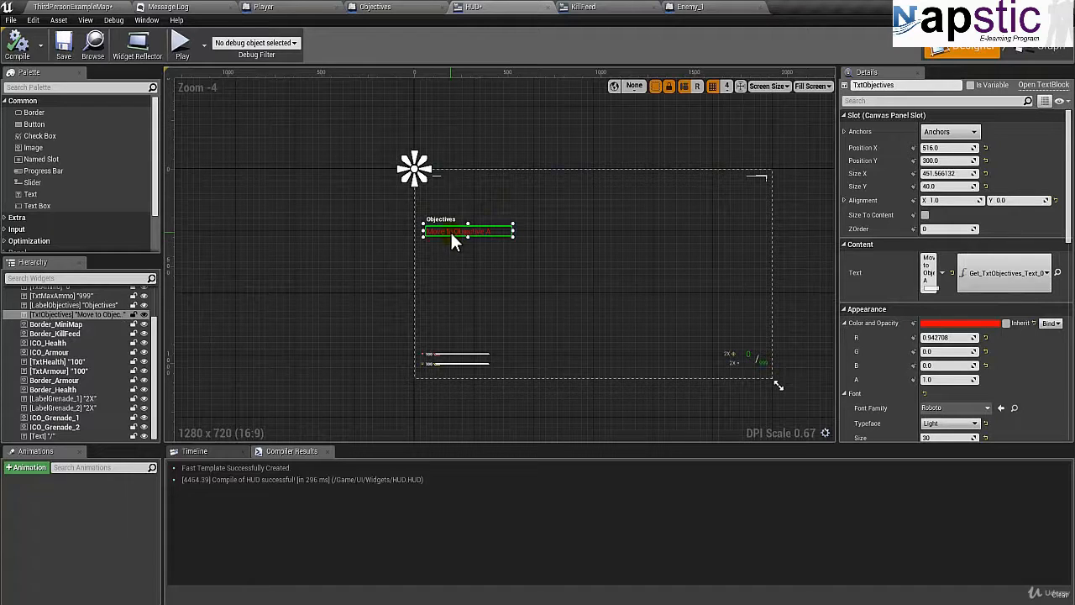
click(449, 220)
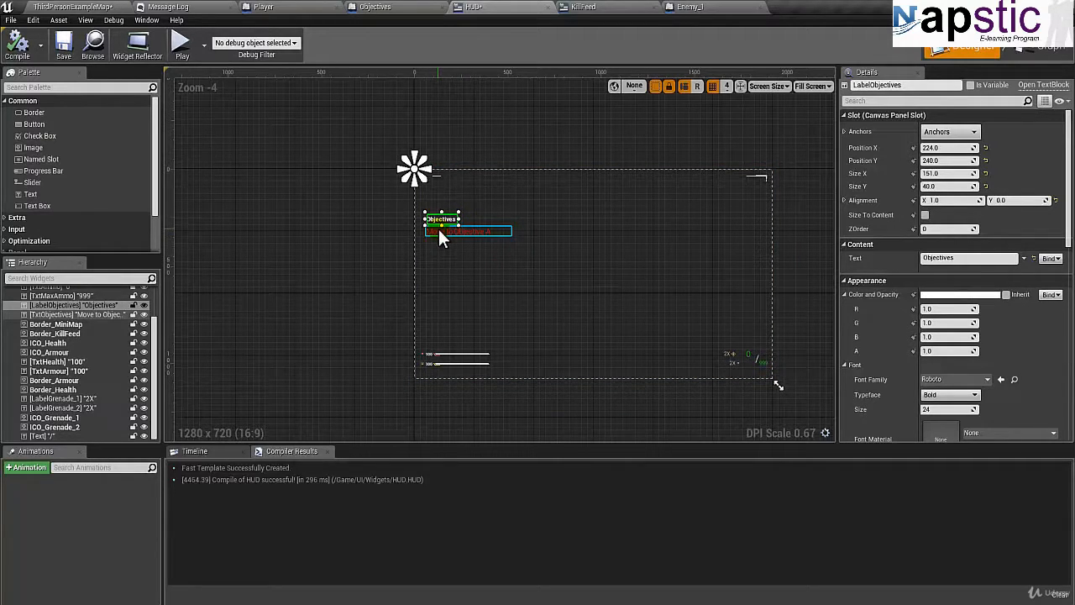
click(439, 232)
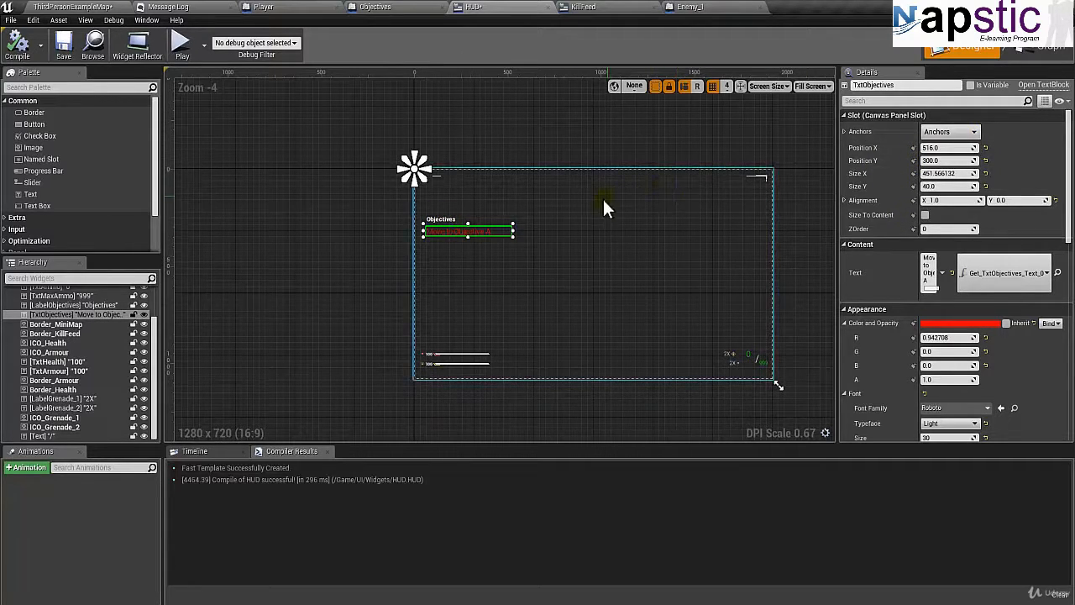
click(951, 135)
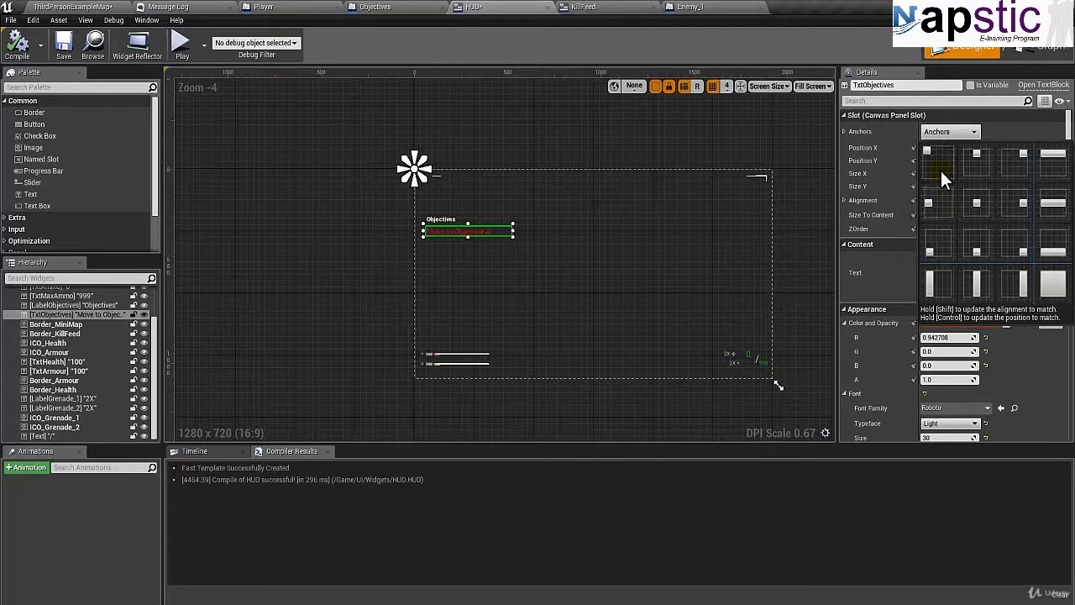
click(940, 171)
click(450, 219)
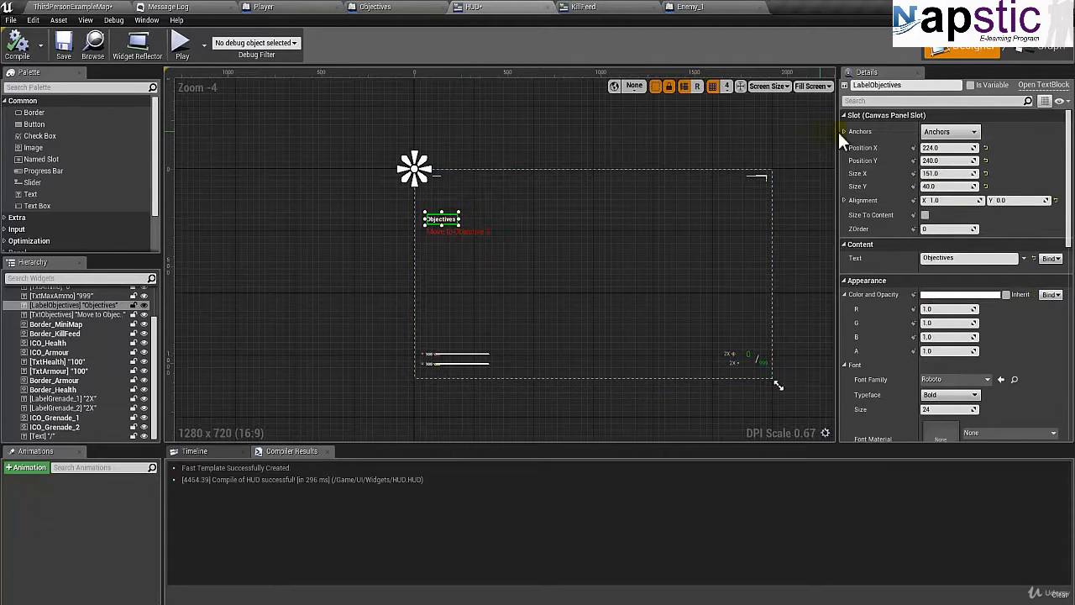
click(945, 132)
click(929, 154)
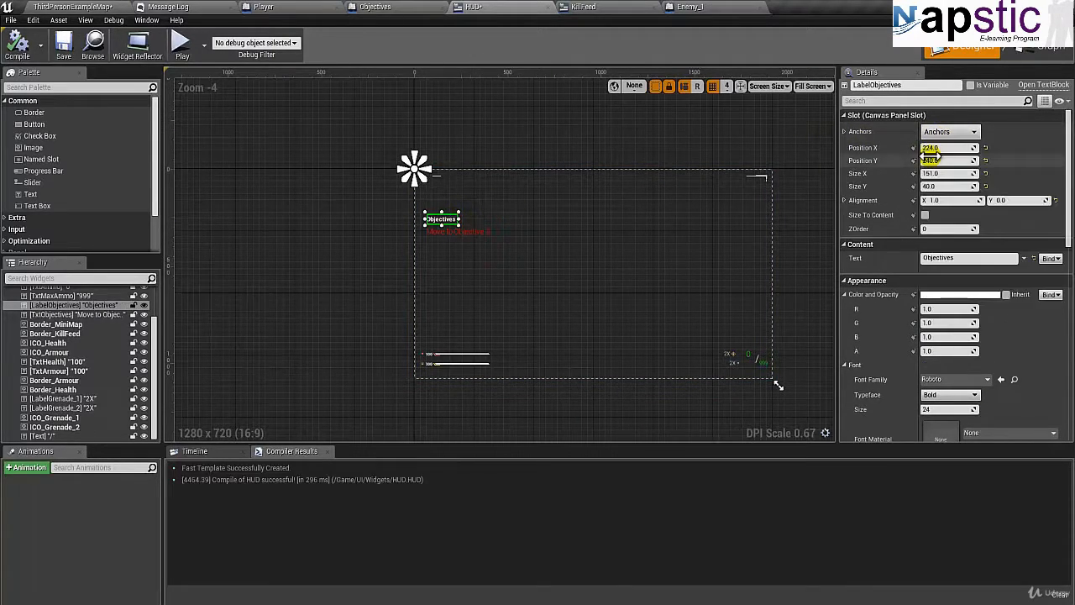
Nudge the Objectives label left to Position X 216 to line it up with the objective text below.
scroll(454, 240, up, 6)
scroll(458, 250, up, 2)
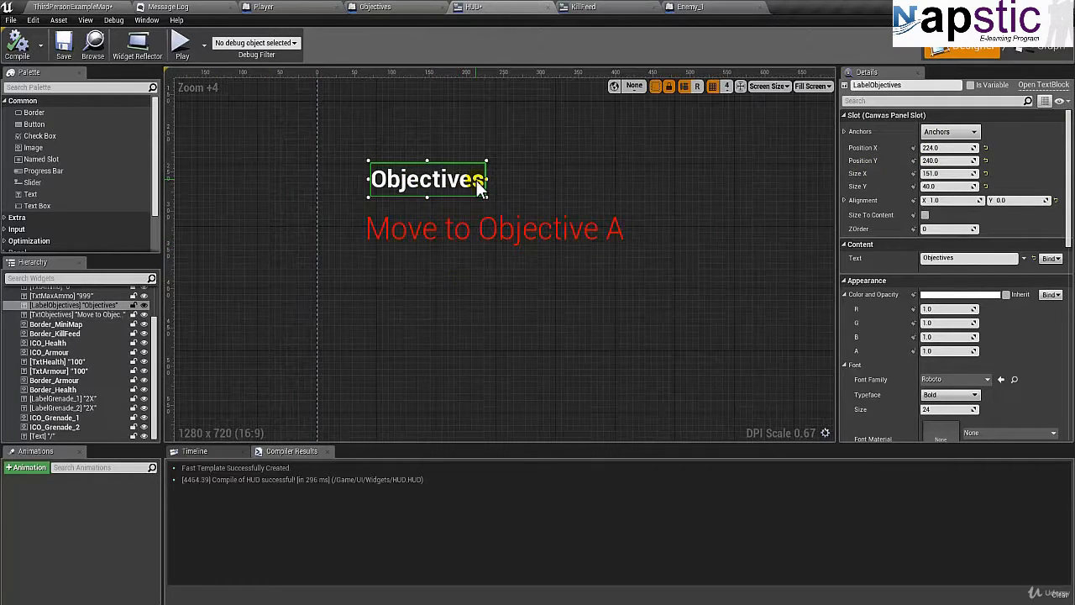
key(Left)
key(Left)
key(Left)
key(Left)
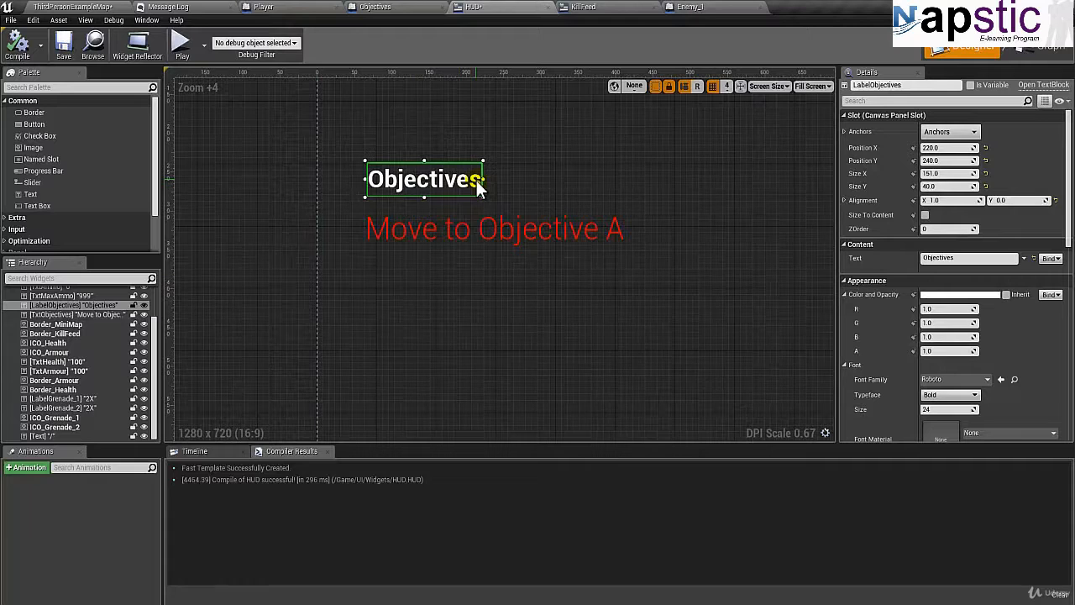
key(Left)
key(Left)
key(Left)
key(Left)
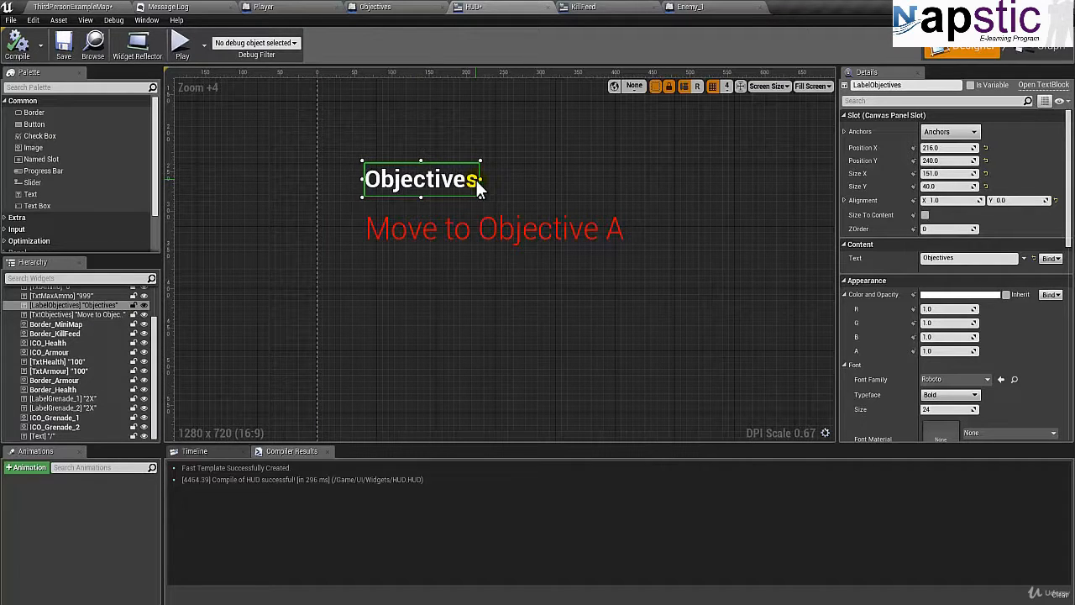
Select the Objectives label and the objective text together and move both down, bringing the label to Position Y 284.
scroll(477, 185, down, 3)
click(442, 264)
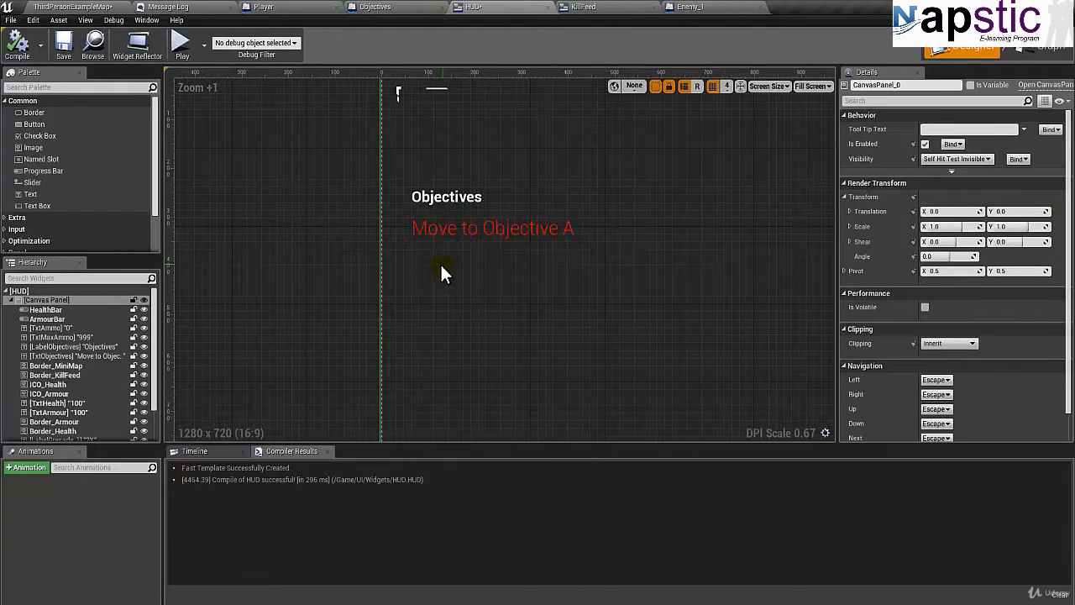
scroll(441, 273, down, 3)
click(447, 212)
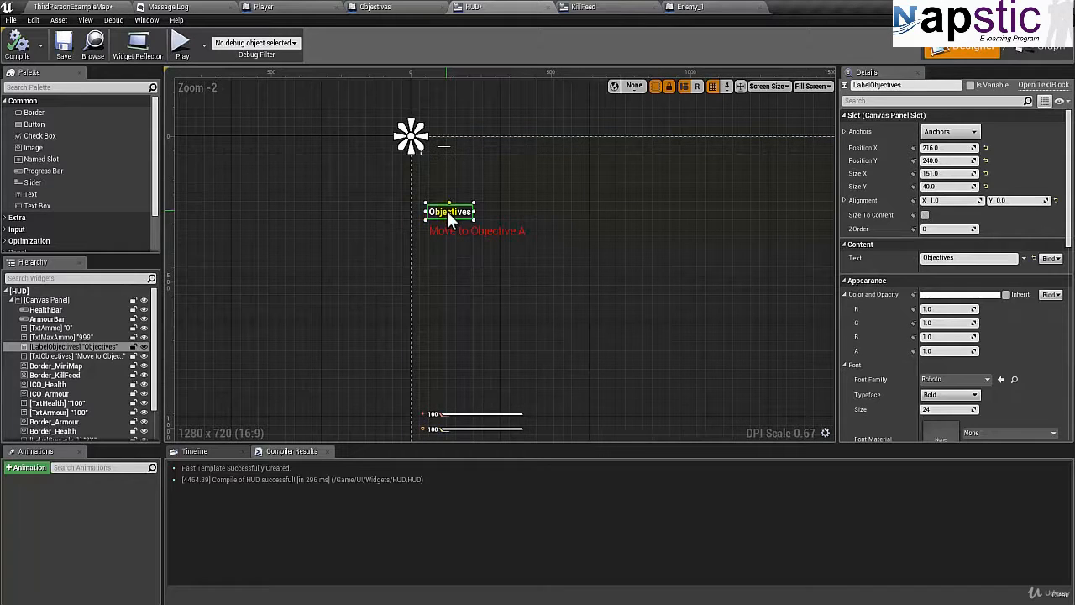
ctrl+click(449, 232)
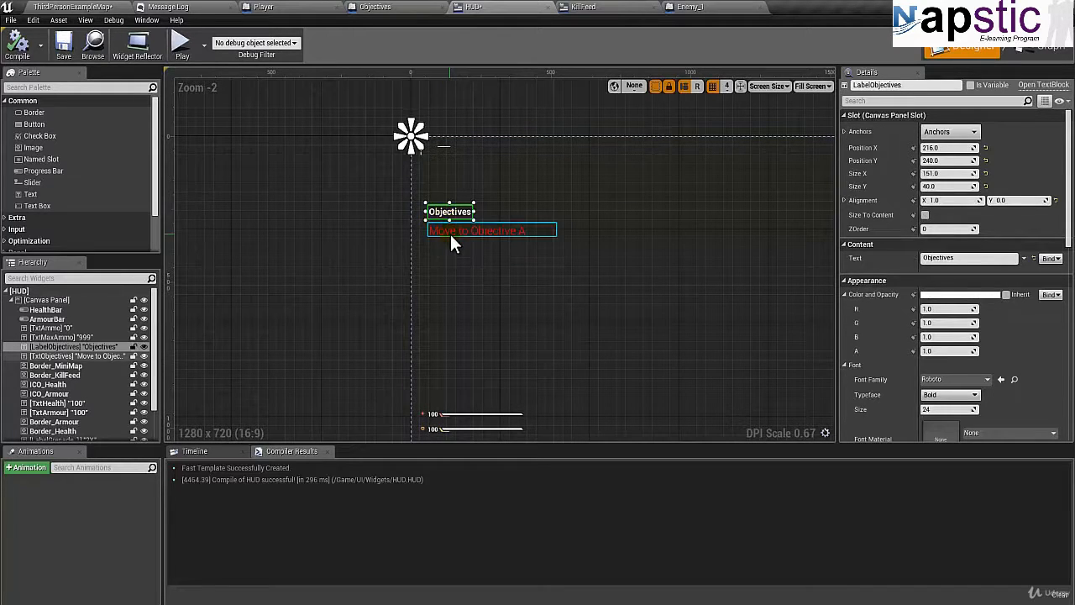
drag(451, 235, 452, 244)
scroll(451, 243, up, 3)
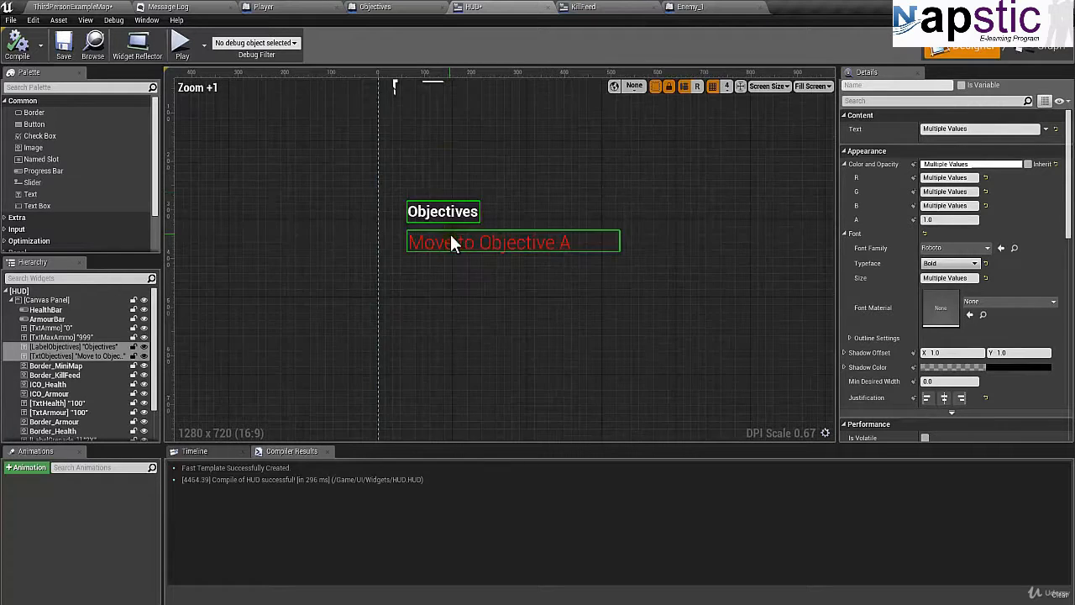
click(449, 154)
right_drag(457, 158, 454, 227)
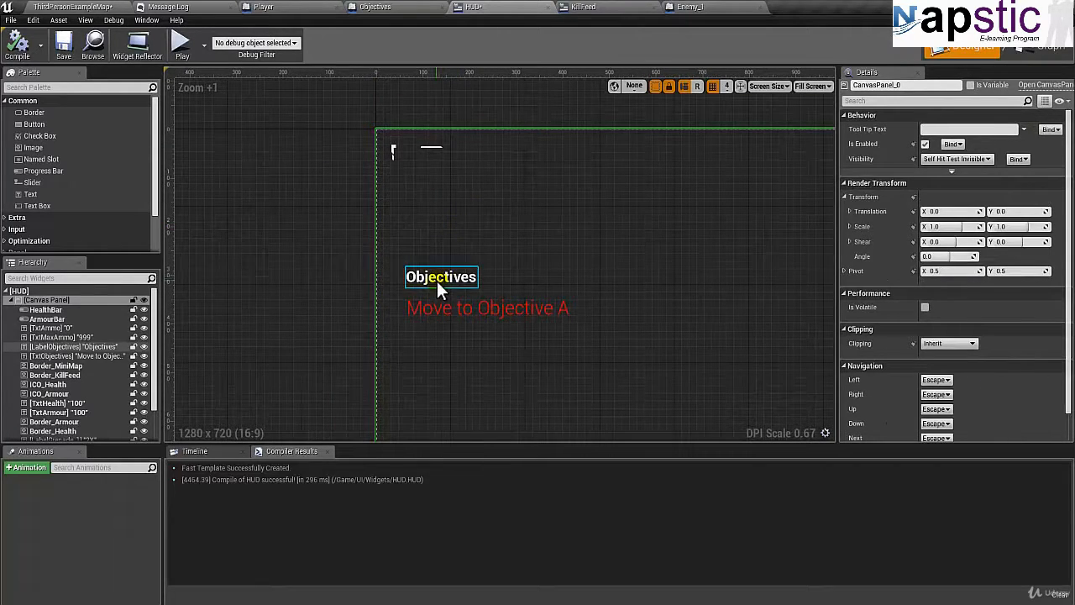
Adjust the gap below the Objectives label by moving the red objective text to Position Y 332.
click(434, 308)
key(Up)
key(Up)
key(Up)
key(Up)
key(Up)
key(Up)
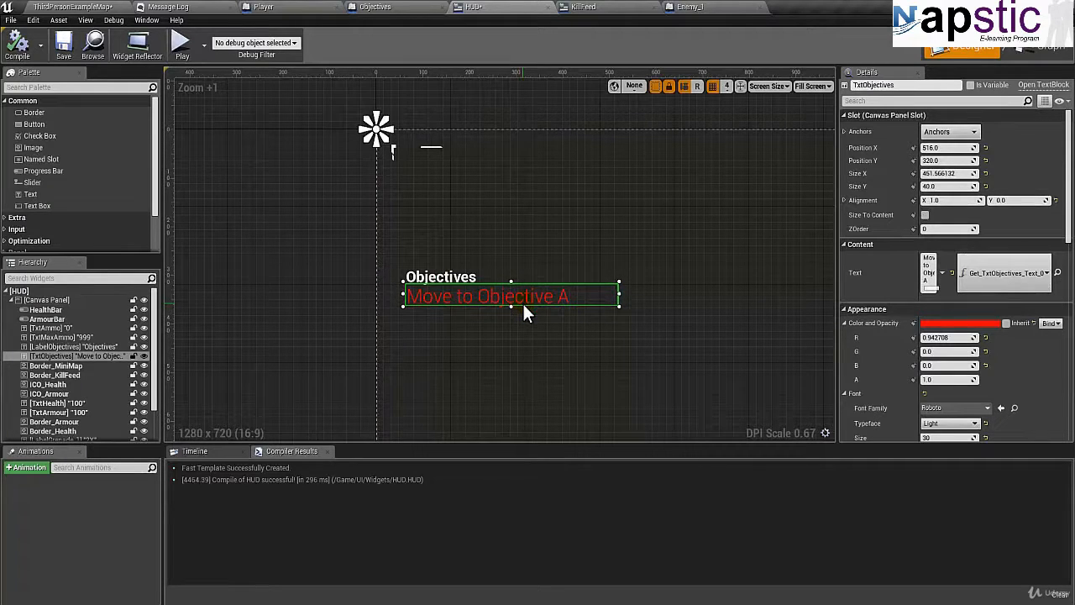
click(448, 275)
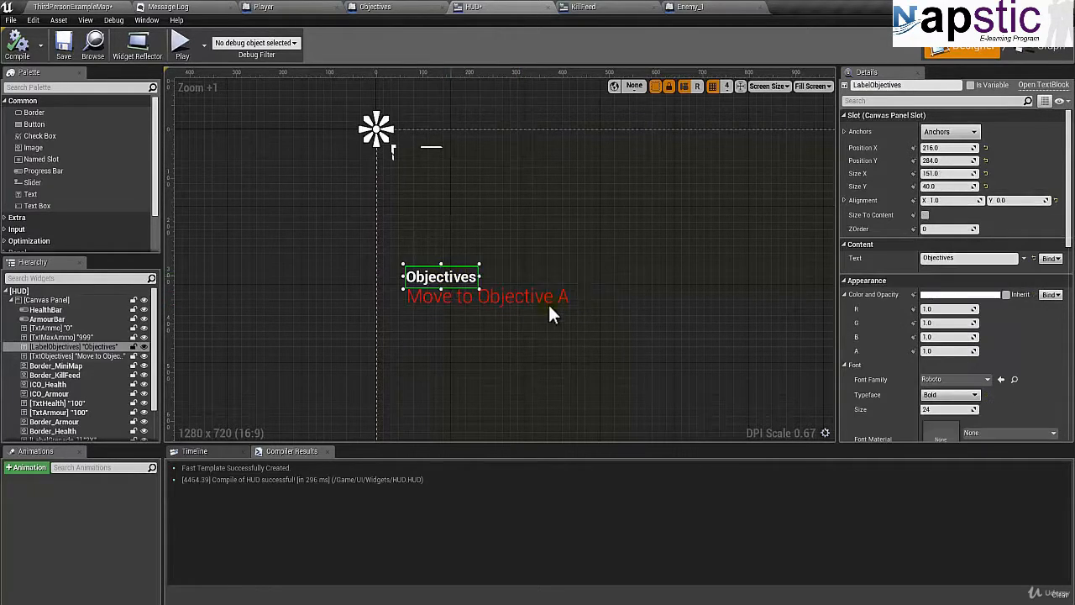
click(469, 297)
key(Down)
key(Down)
key(Down)
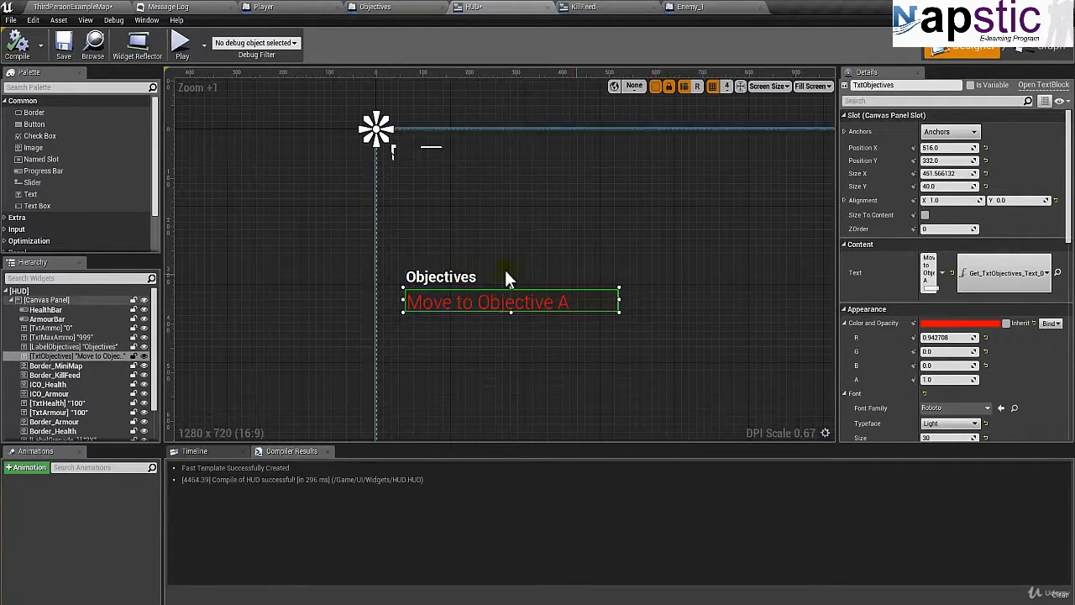
Set the Objectives label's font typeface to Light.
click(425, 278)
scroll(936, 336, down, 4)
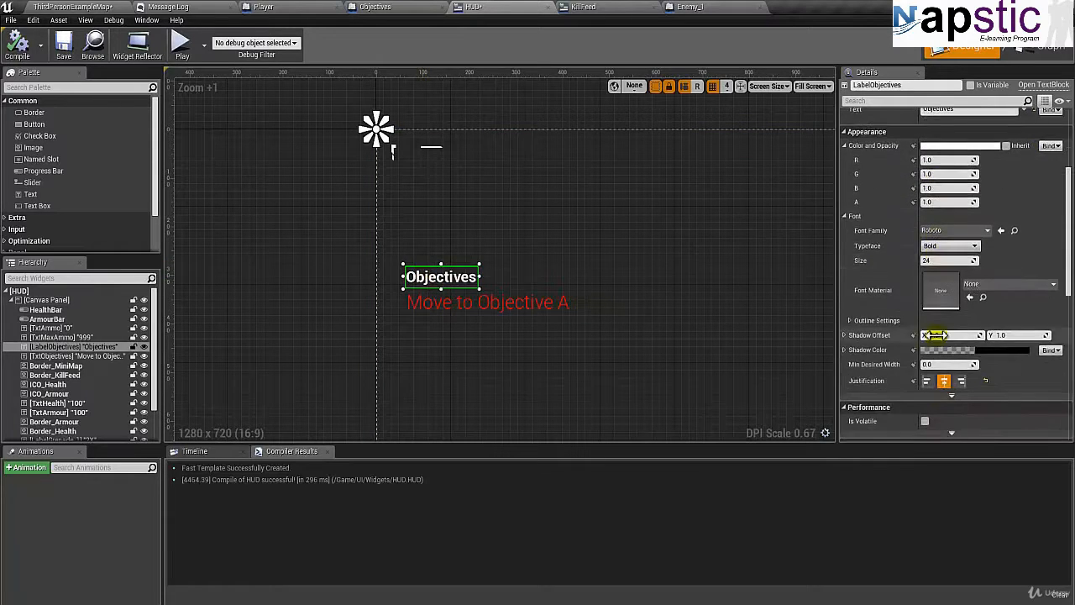
scroll(934, 329, down, 2)
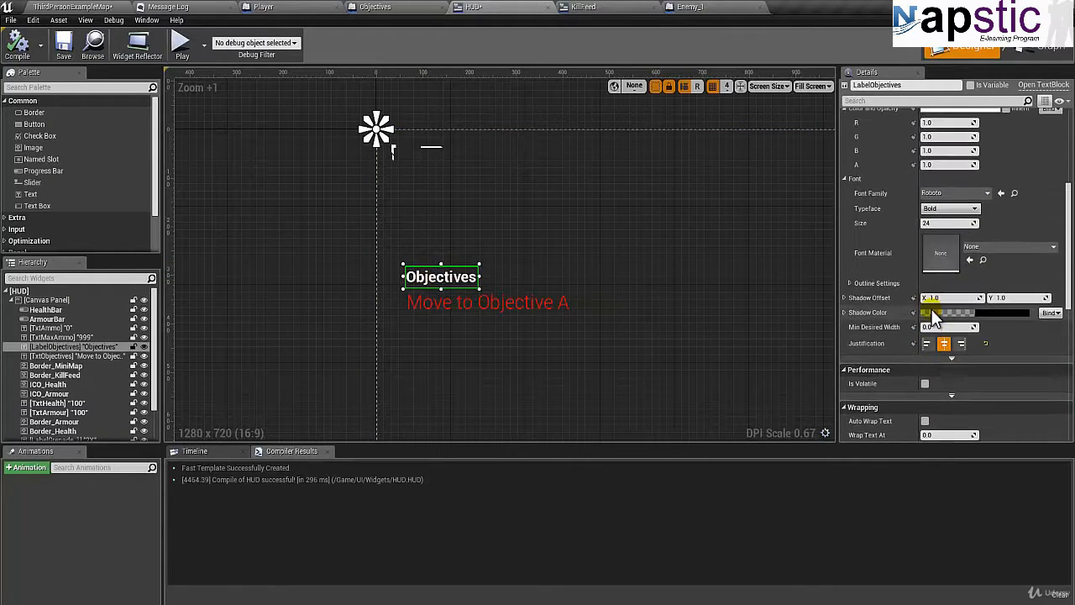
click(959, 208)
click(932, 240)
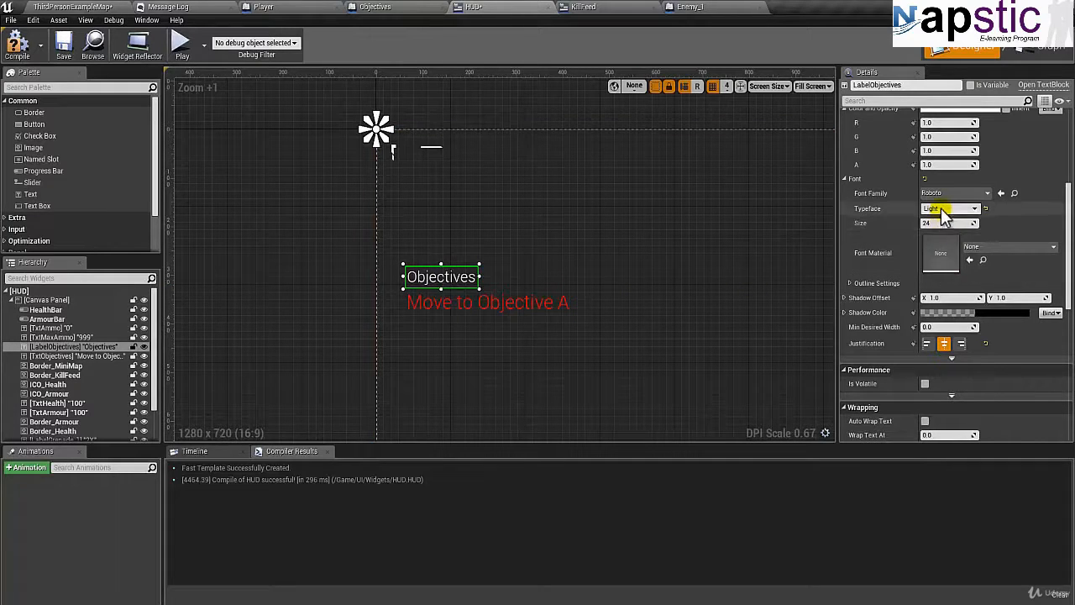
click(946, 210)
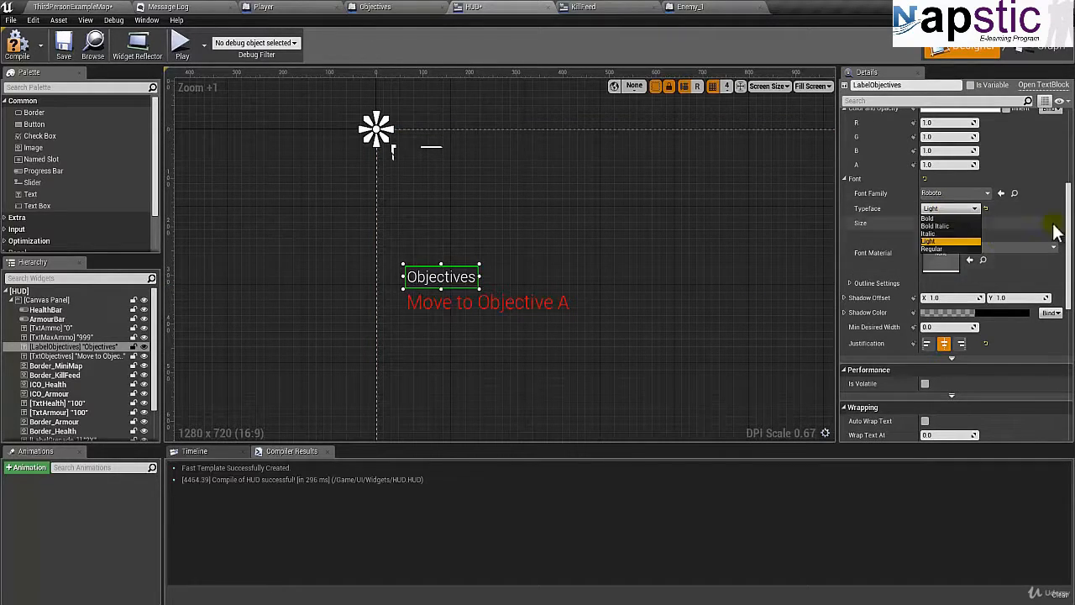
scroll(1063, 237, up, 2)
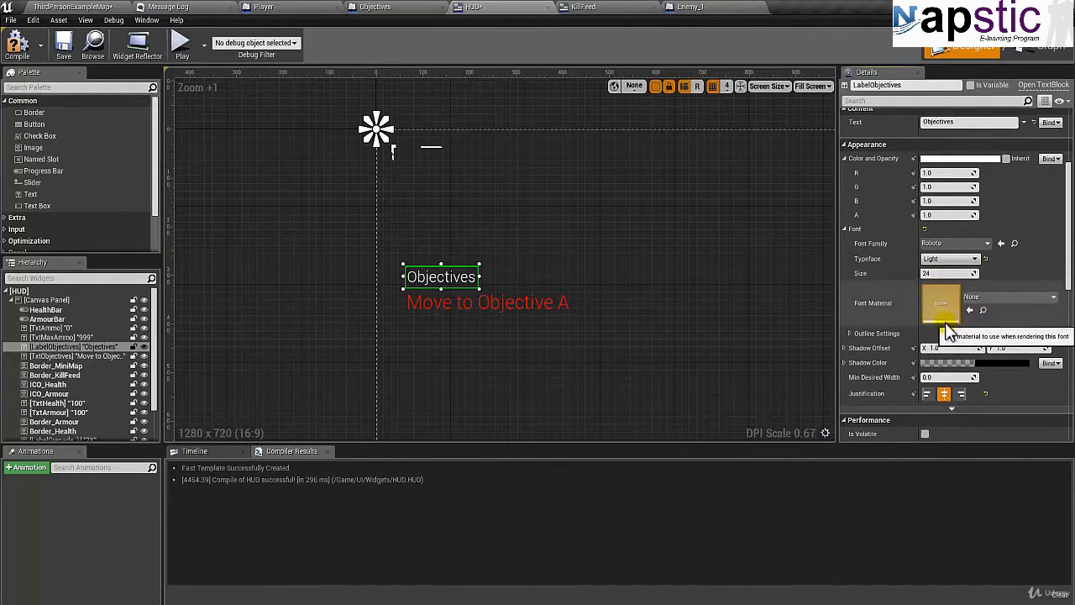
Change the Objectives label's text color to bright green, about hex sRGB 65FF00, and deselect the label.
scroll(908, 216, down, 2)
scroll(923, 190, up, 2)
click(938, 159)
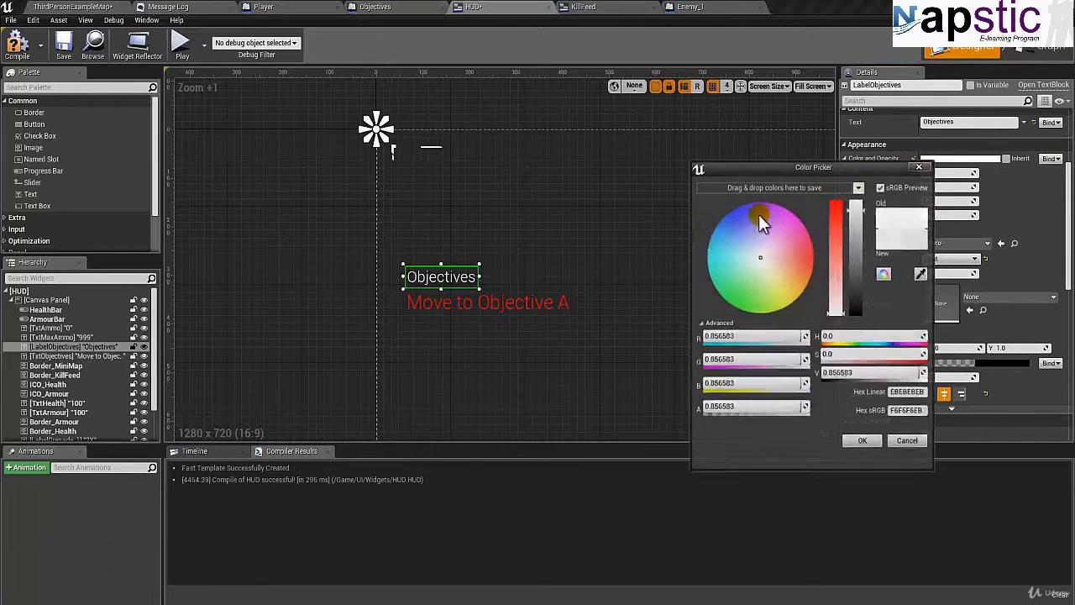
drag(763, 260, 743, 311)
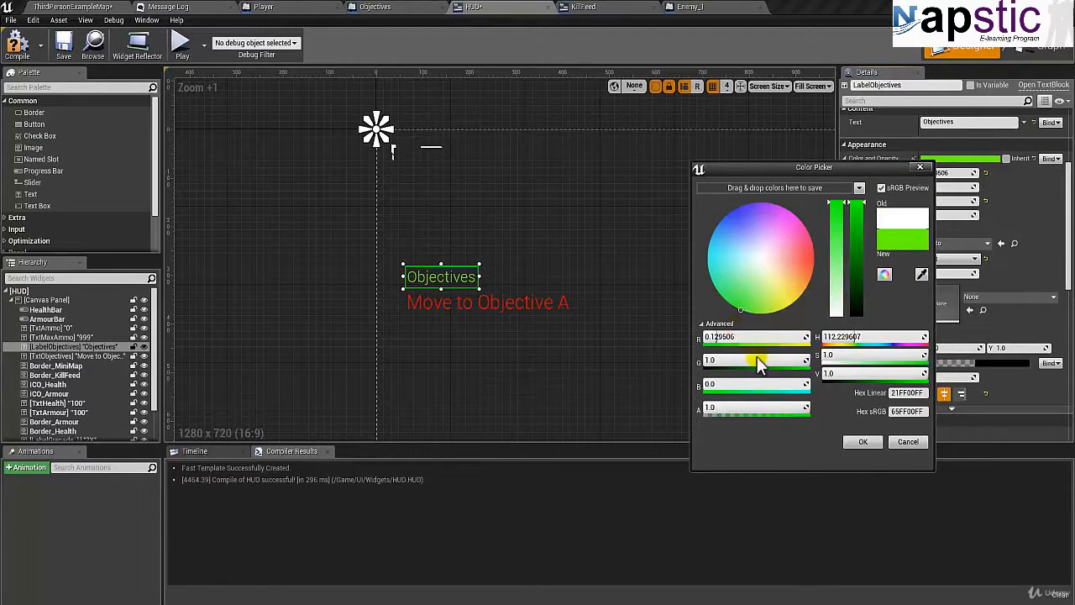
click(862, 441)
click(583, 264)
scroll(584, 264, down, 4)
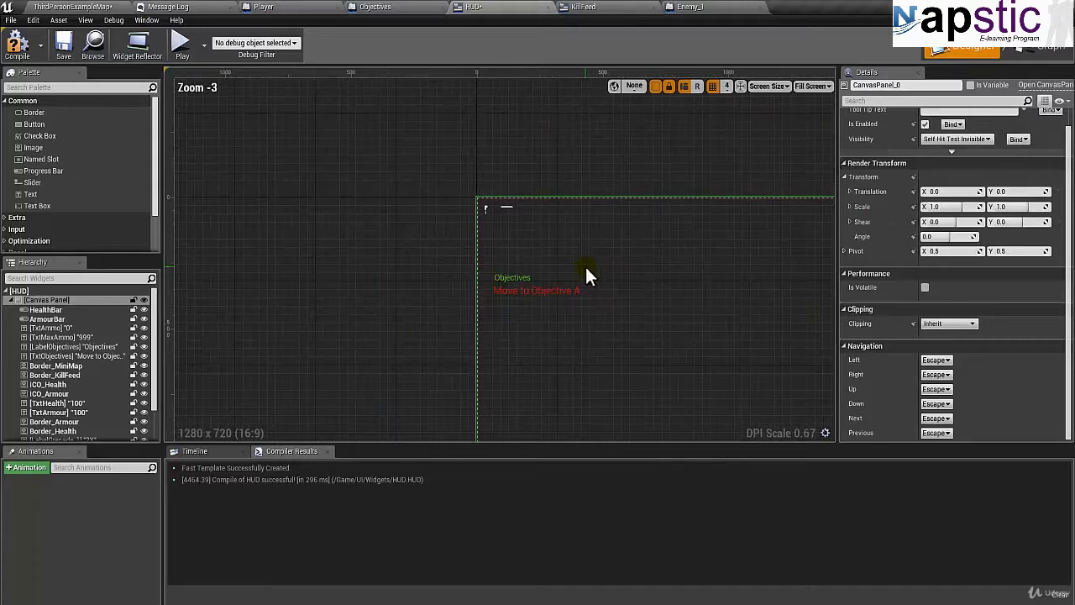
scroll(542, 295, up, 2)
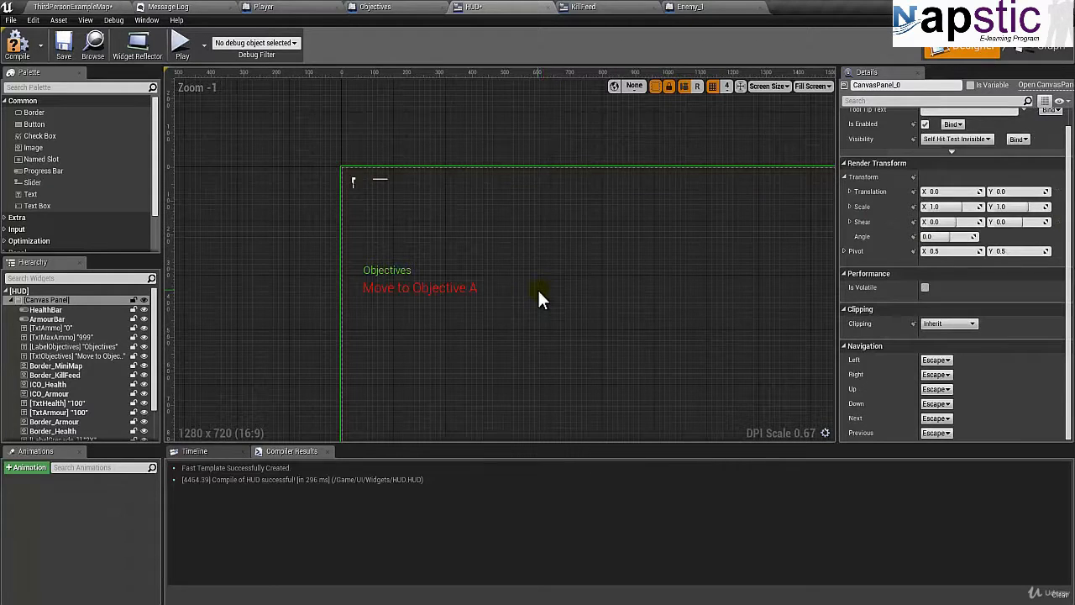
scroll(535, 288, down, 3)
right_drag(496, 290, 492, 178)
scroll(506, 209, up, 2)
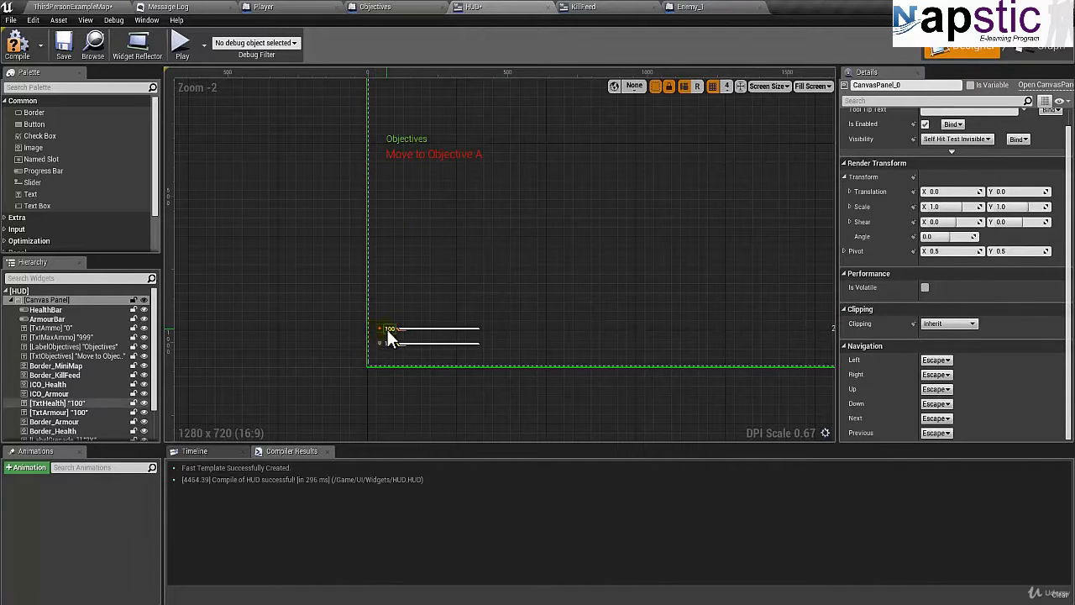
Select the Objectives label and the red objective text together and shift both left, bringing the label to Position X 188.
click(397, 138)
ctrl+click(399, 155)
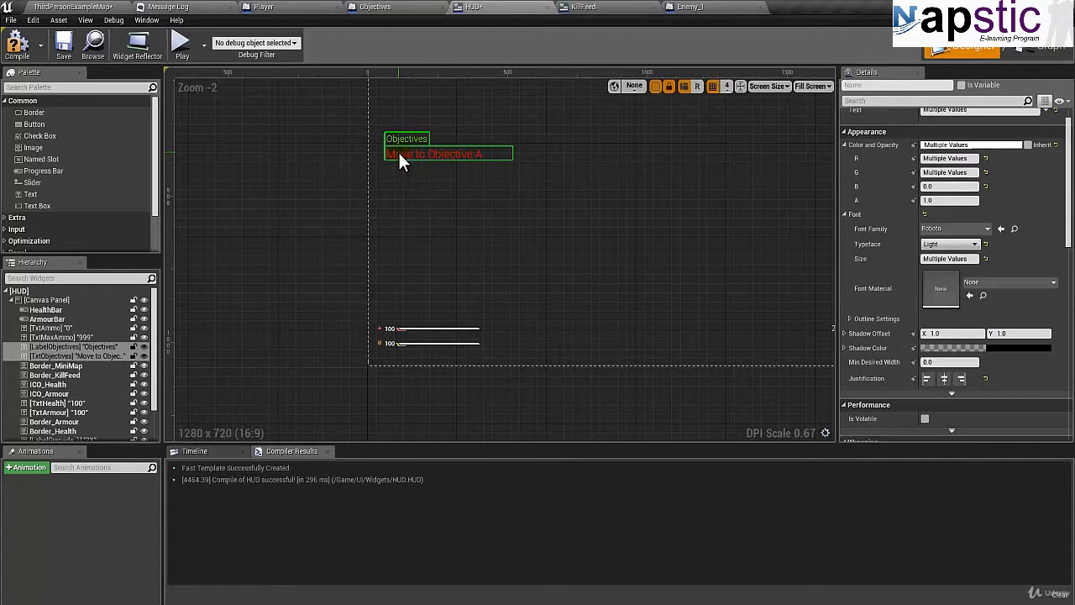
key(Left)
key(Left)
key(Left)
key(Left)
key(Left)
key(Left)
key(Left)
key(Left)
key(Left)
click(437, 202)
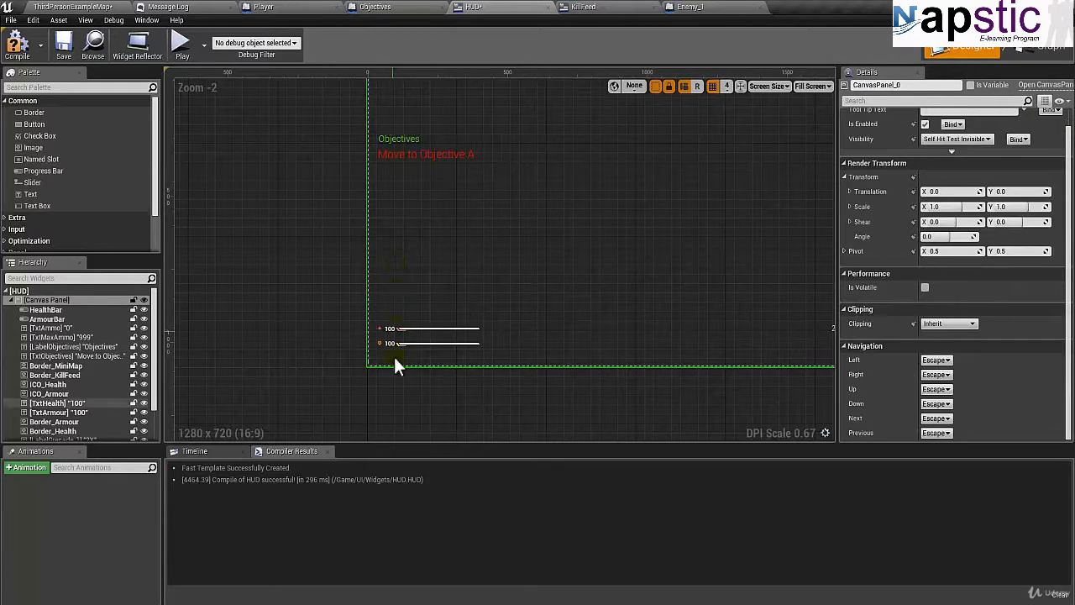
Add an Image widget above the Objectives label at Position X 48, Y 48, sized about 249 by 225.
scroll(343, 295, up, 2)
scroll(493, 240, down, 2)
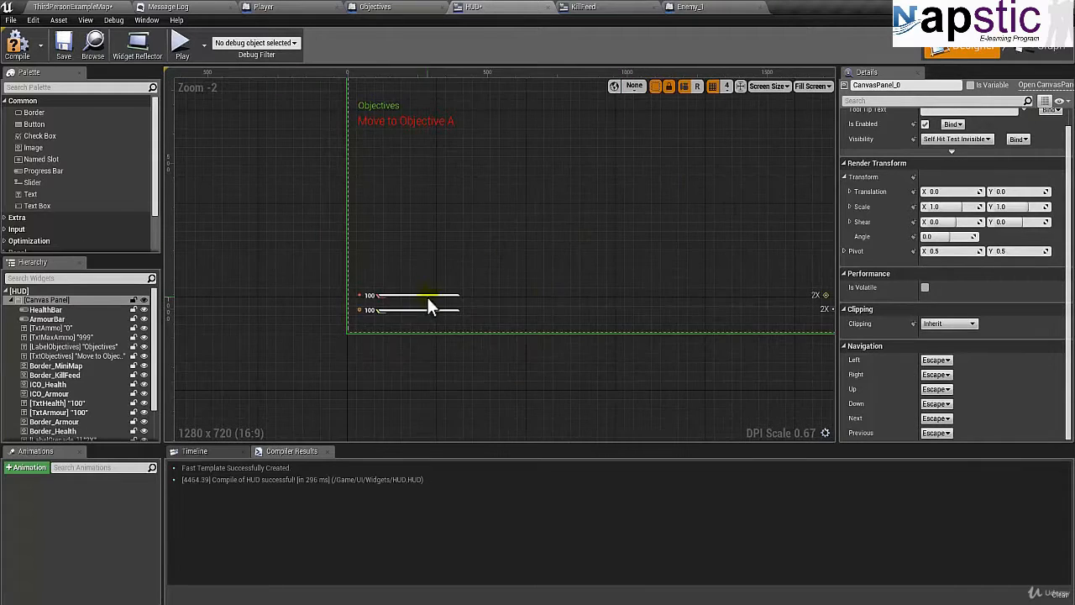
right_drag(647, 252, 524, 299)
right_drag(577, 228, 572, 200)
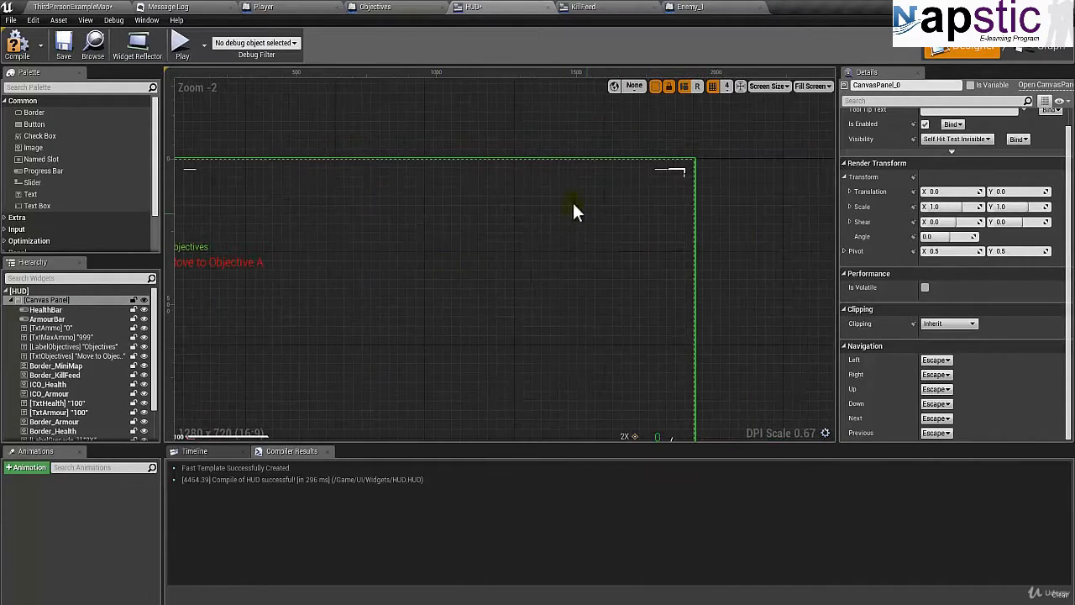
right_drag(457, 237, 624, 239)
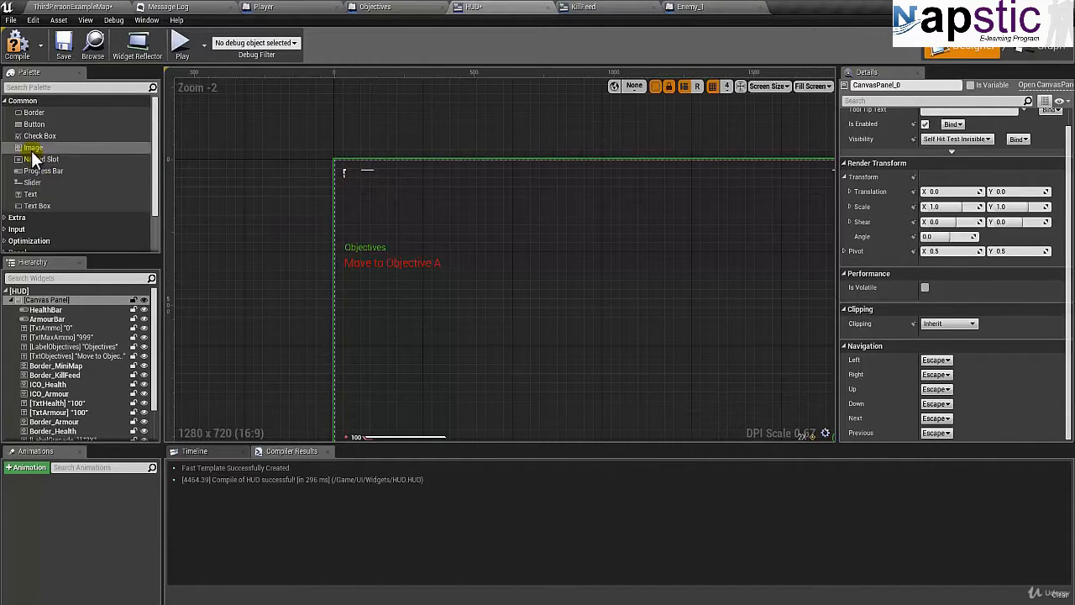
drag(32, 153, 476, 283)
scroll(367, 204, up, 5)
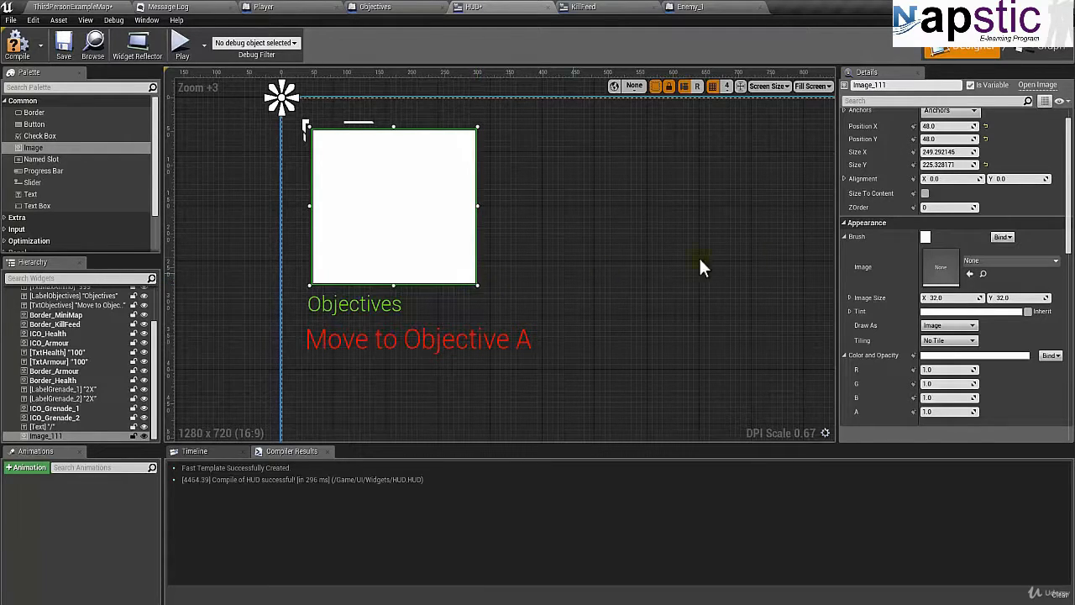
Set the new image's Size X and Size Y to 250.
click(959, 152)
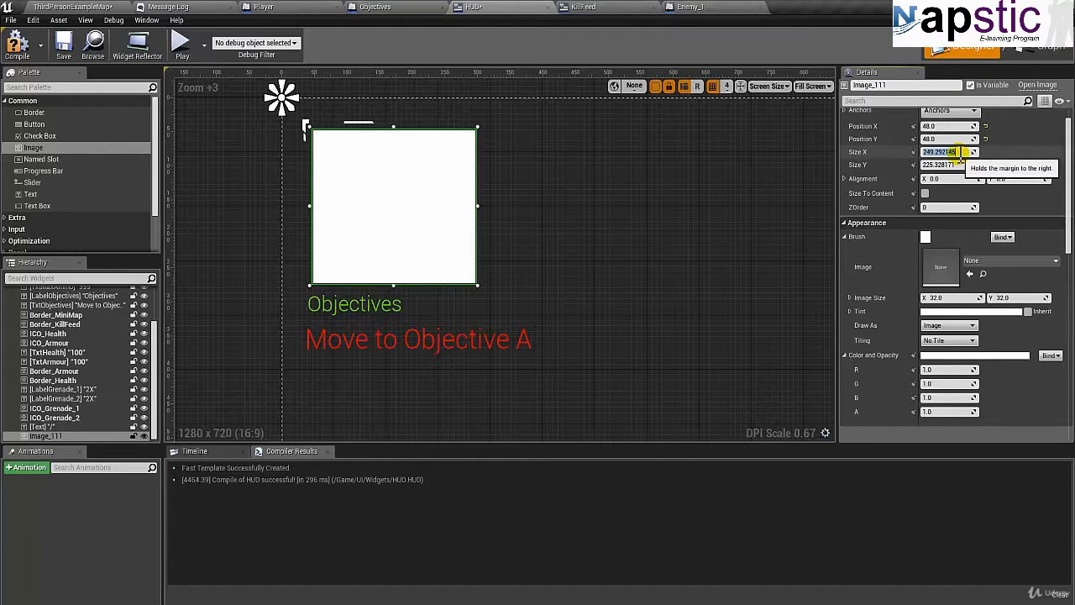
text(250)
key(Tab)
text(250)
key(Return)
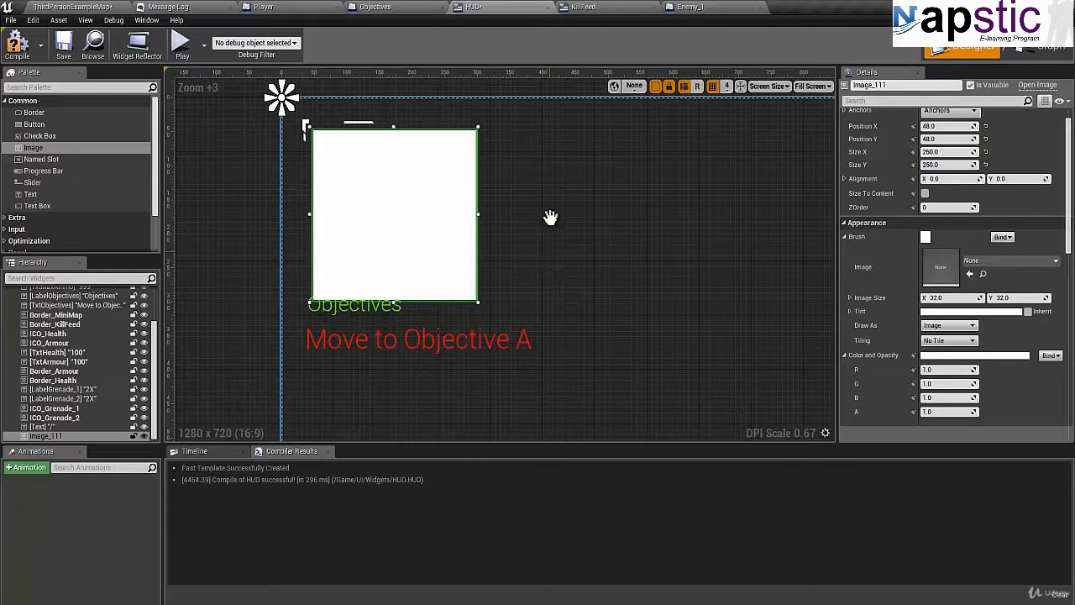
Move the Objectives label and objective text together below the white image, to Position Y 312 and 360, and deselect them.
right_drag(552, 221, 557, 149)
click(331, 260)
ctrl+click(333, 242)
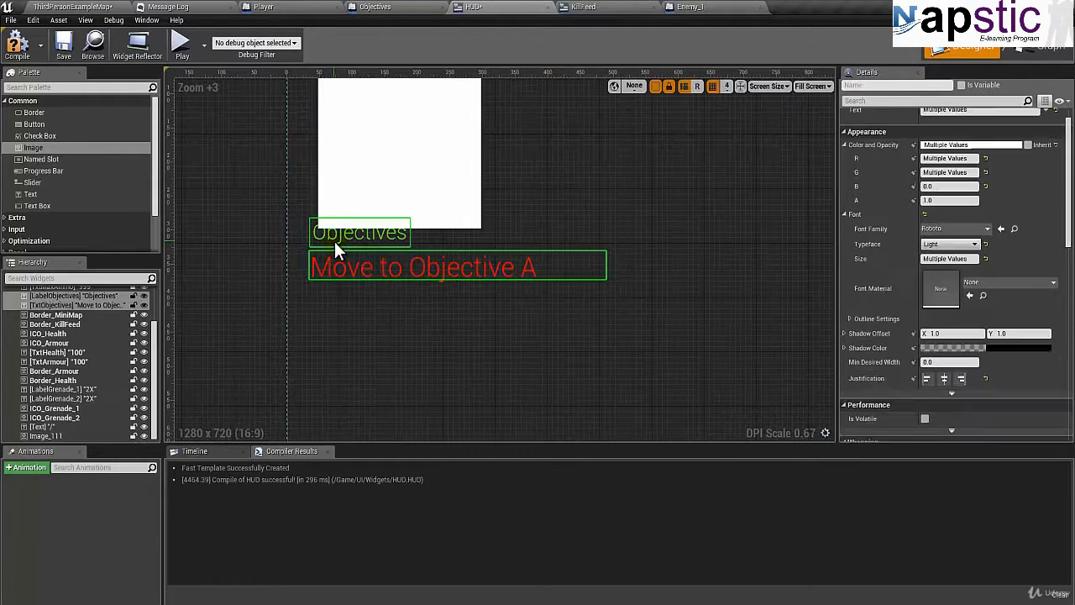
drag(335, 239, 335, 243)
key(Down)
key(Down)
key(Down)
key(Down)
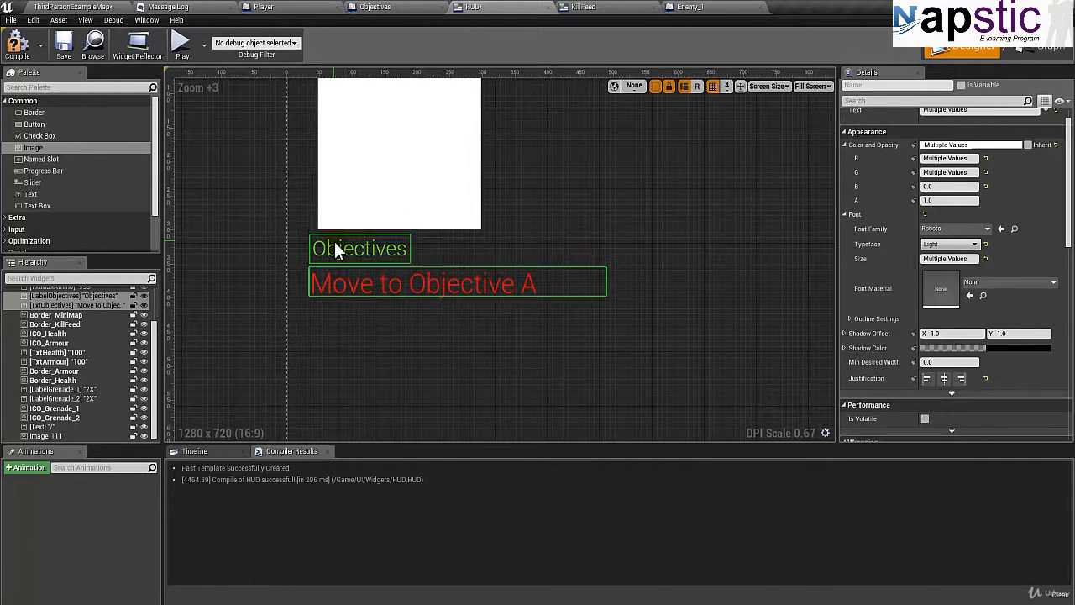
key(Down)
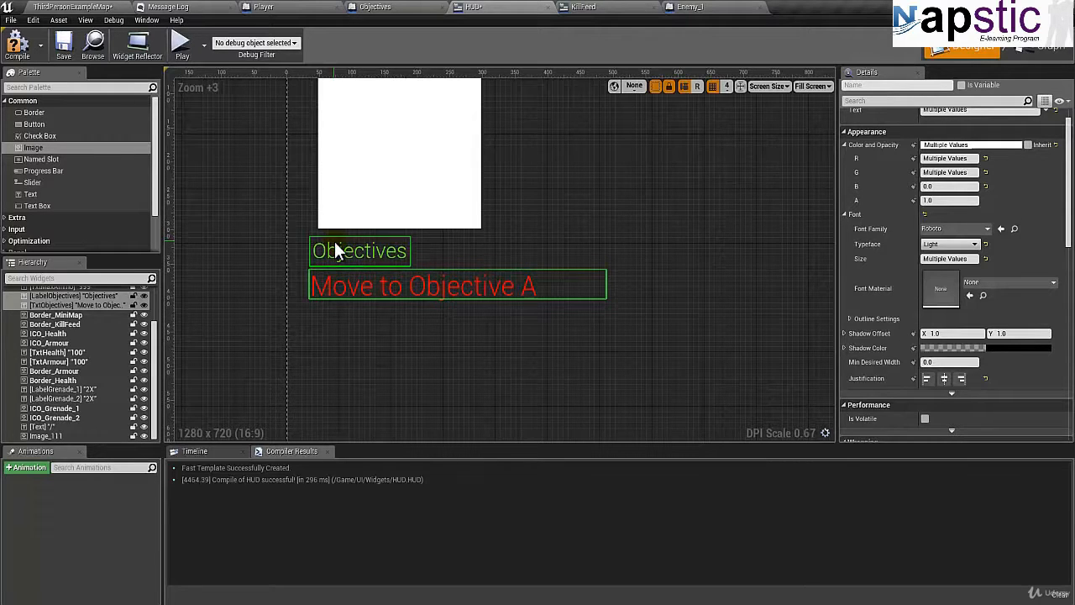
click(573, 235)
Shift the Objectives label right to Position X 204 so it lines up with the white image's edge.
scroll(544, 239, down, 3)
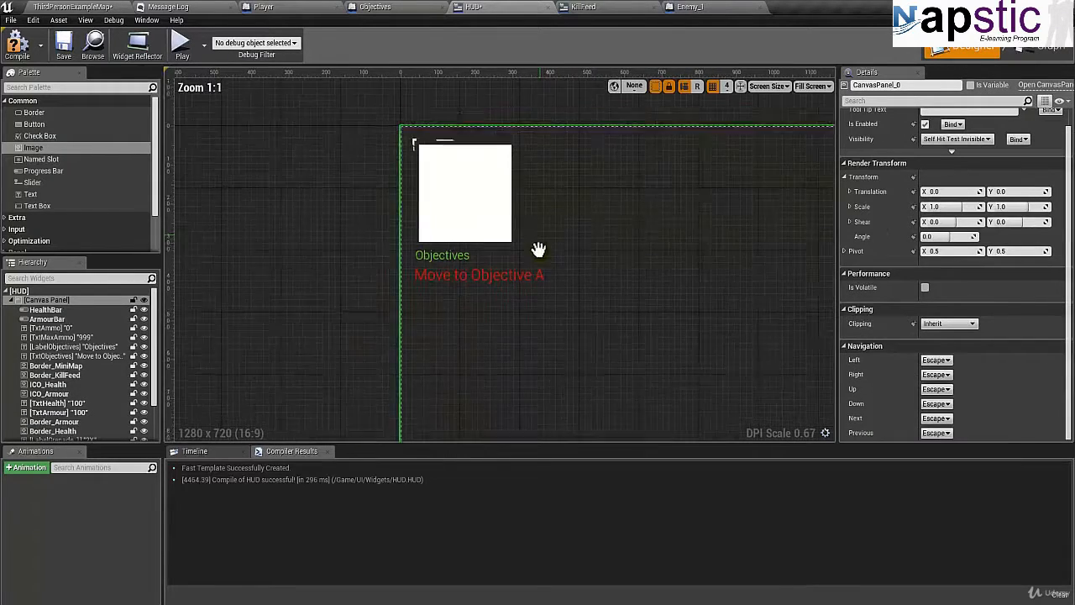
right_drag(556, 277, 541, 221)
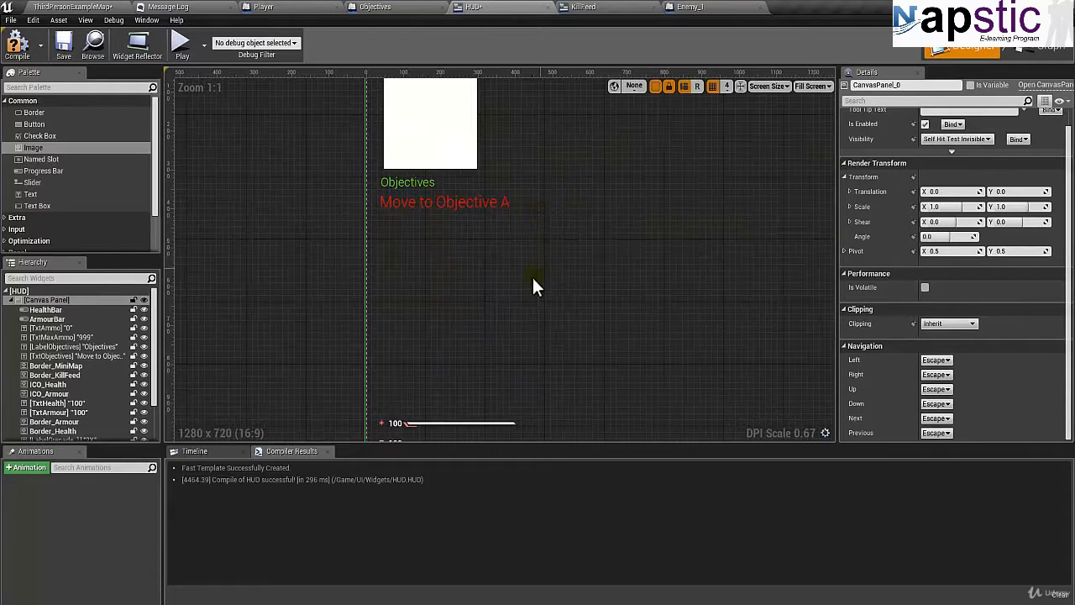
right_drag(533, 277, 500, 252)
click(378, 157)
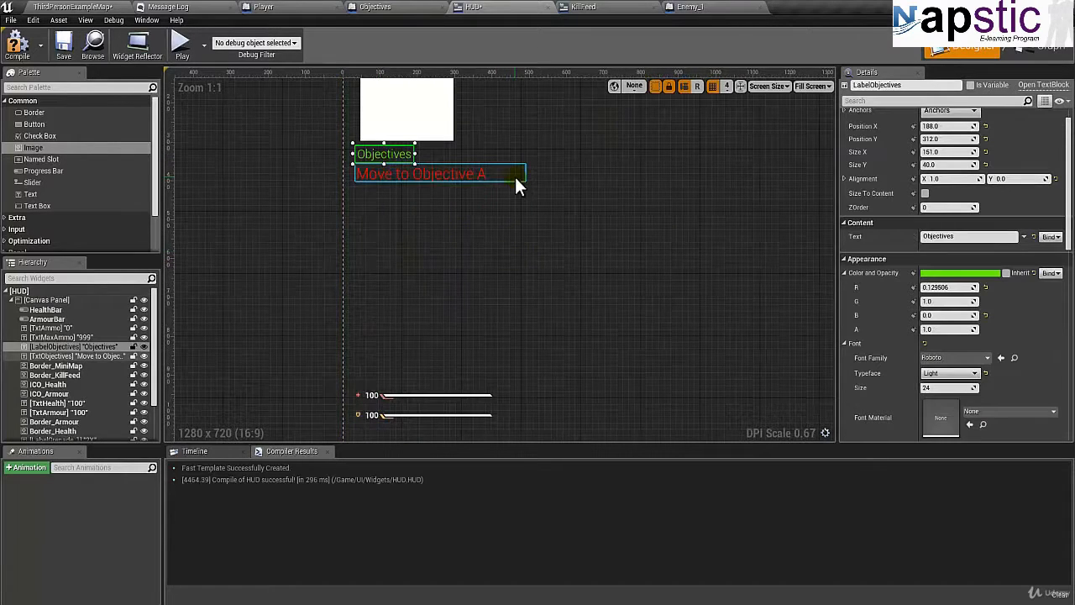
key(Right)
key(Right)
key(Right)
key(Right)
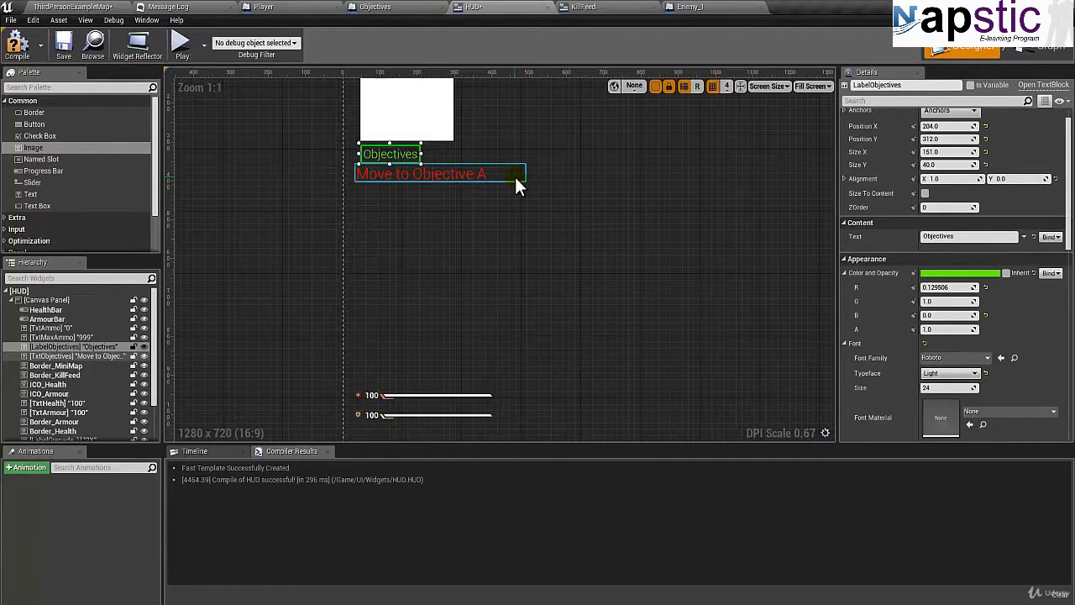
Shift the red objective text right beneath the Objectives label, to Position X 512.
right_drag(523, 144, 523, 216)
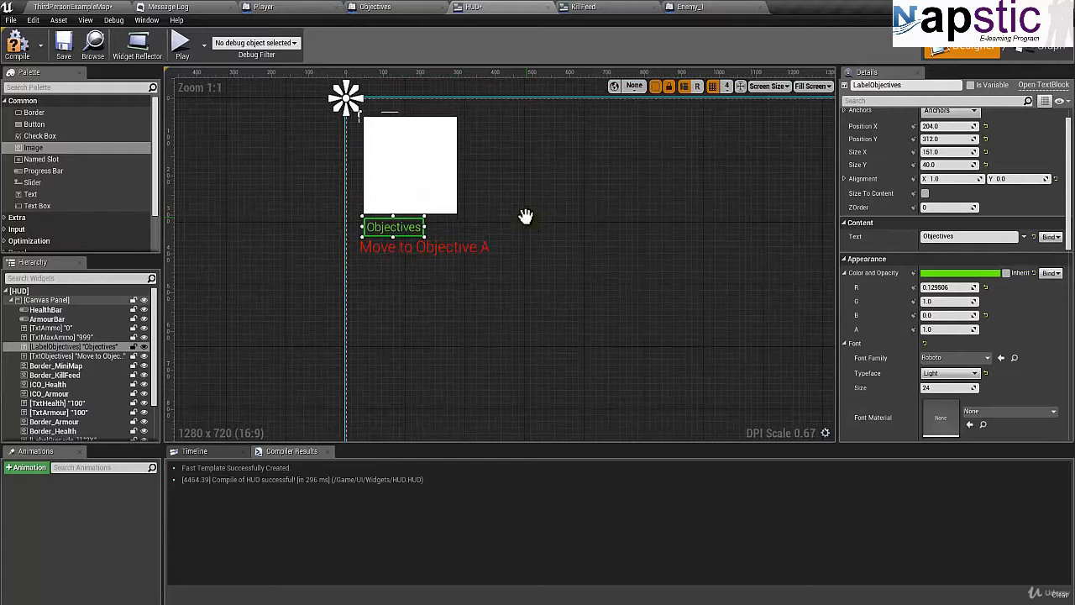
click(414, 251)
key(Right)
key(Right)
key(Right)
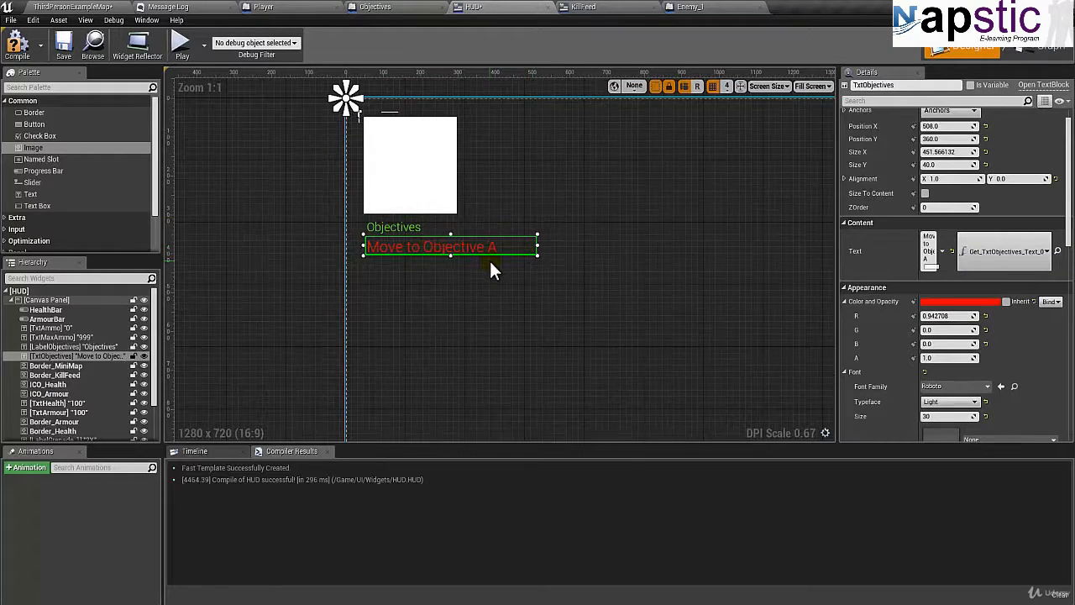
key(Right)
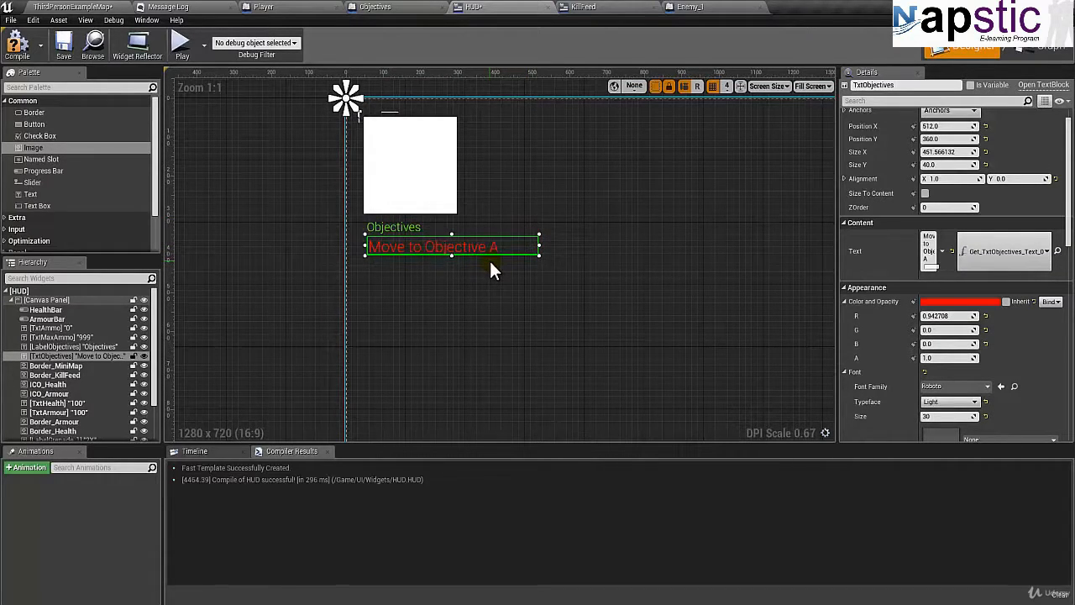
Nudge the red objective text back left to Position X 508 and deselect it.
mouse_move(469, 291)
right_down()
mouse_move(420, 197)
mouse_move(443, 241)
right_up()
scroll(444, 228, down, 1)
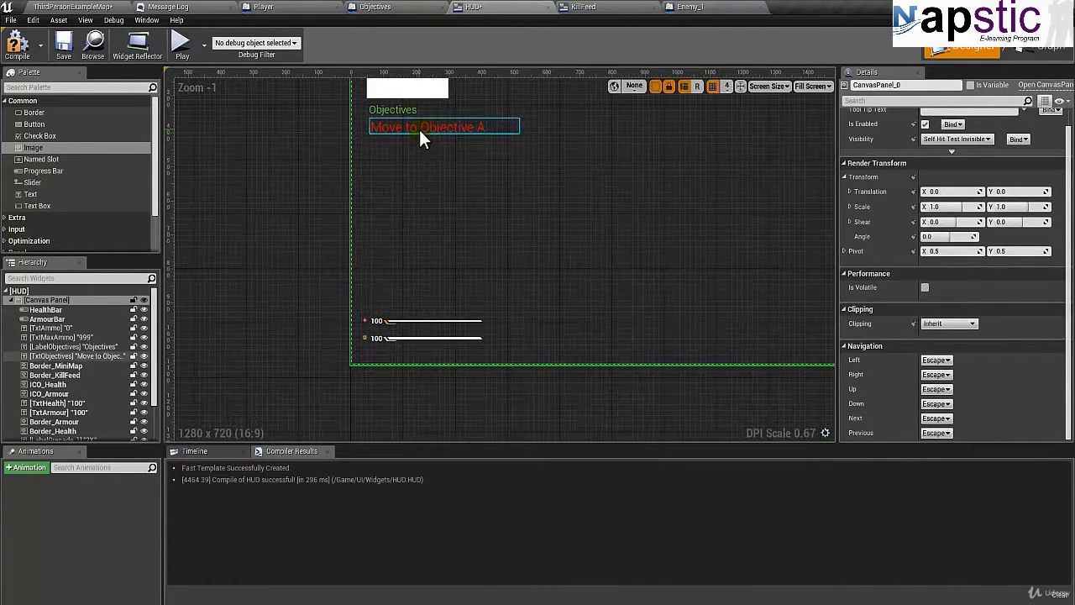
click(419, 138)
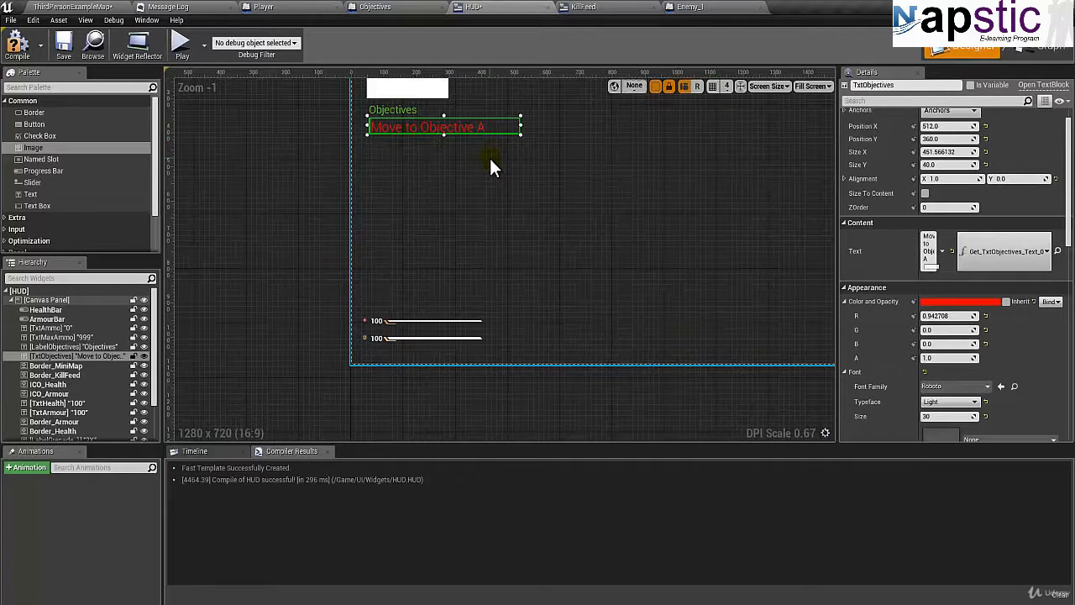
right_drag(458, 158, 435, 222)
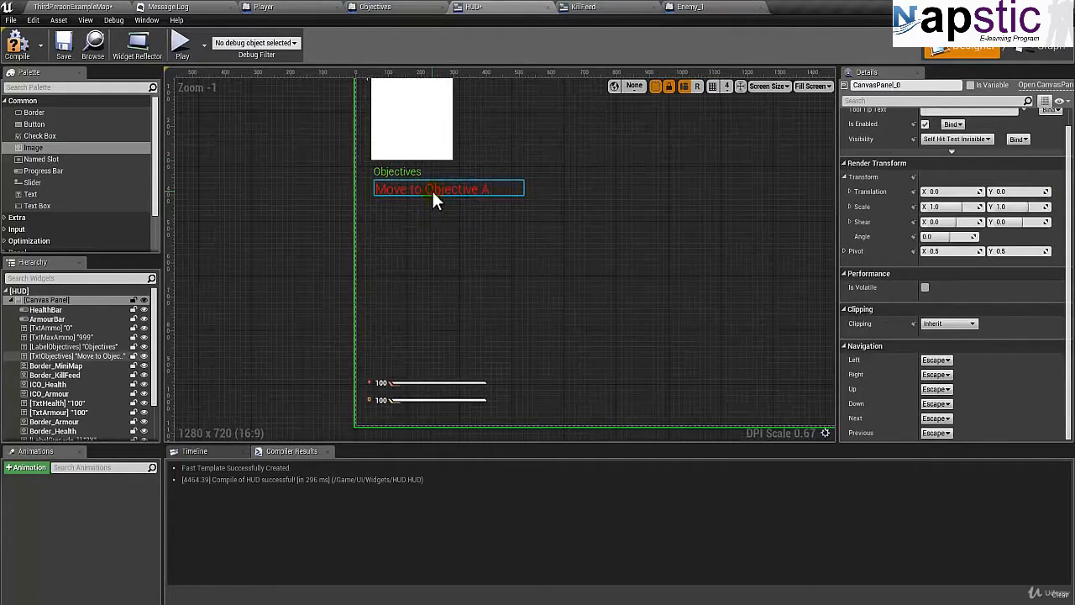
click(437, 191)
key(Left)
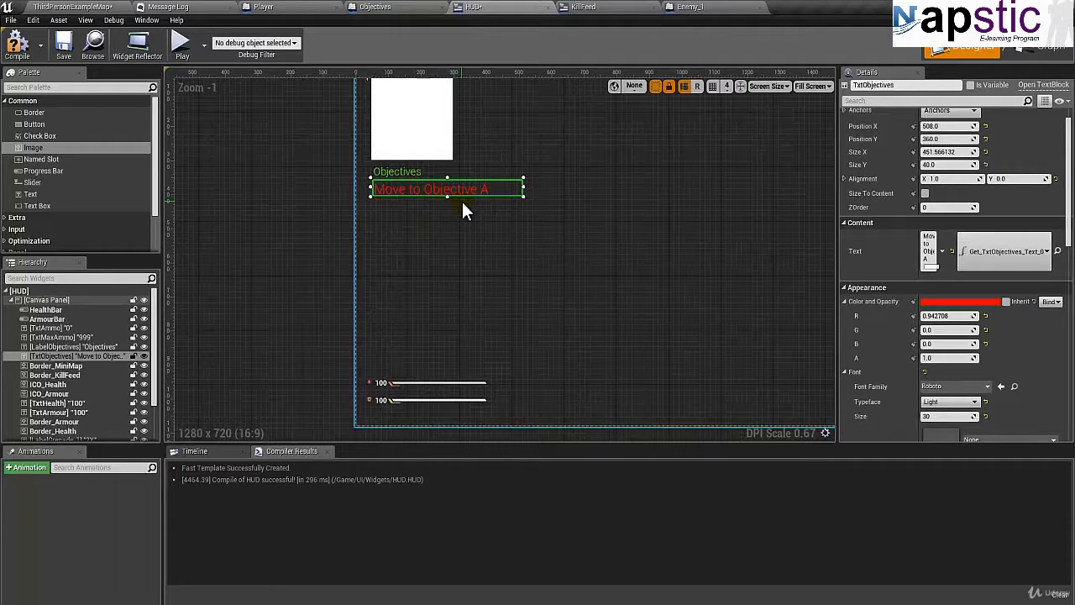
click(454, 245)
Select all health and armour icons, values, bars and borders together, shift them slightly right to line up beneath the objective text, and deselect them.
right_drag(409, 206, 403, 163)
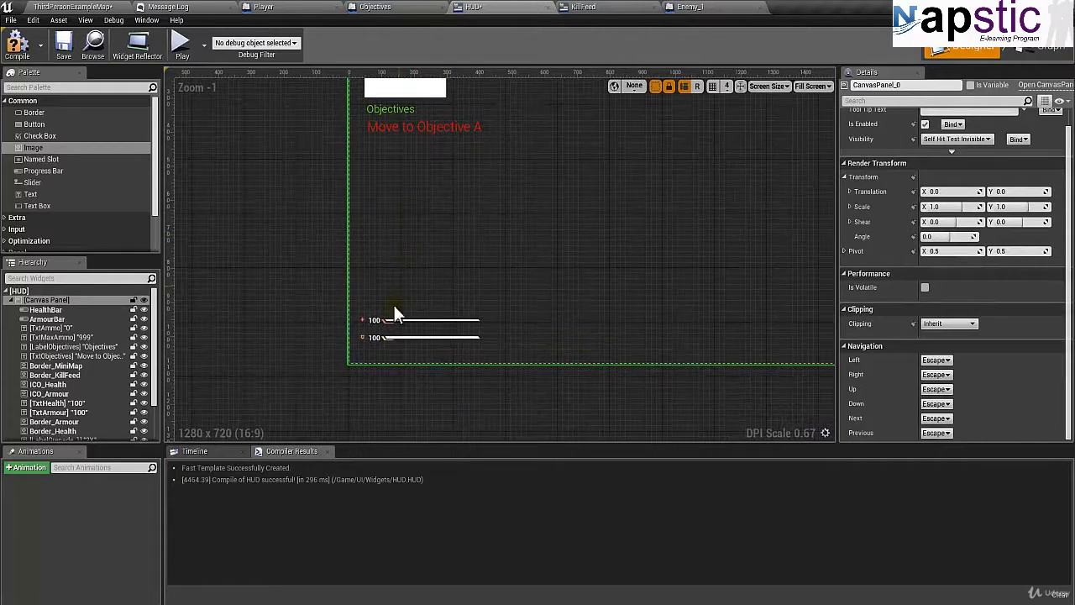
click(361, 320)
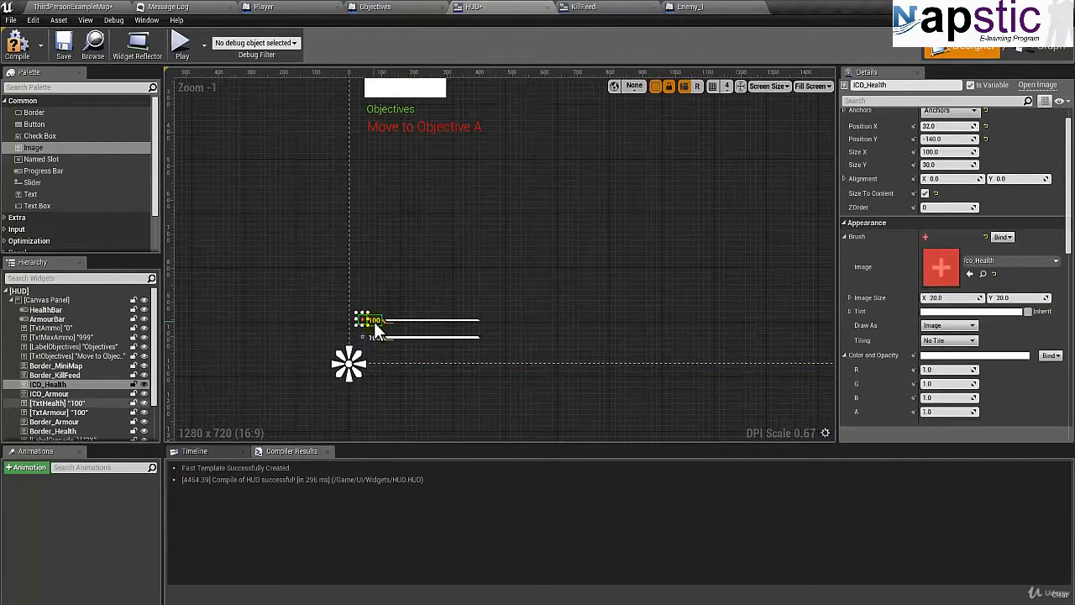
ctrl+click(373, 322)
ctrl+click(404, 321)
ctrl+click(363, 336)
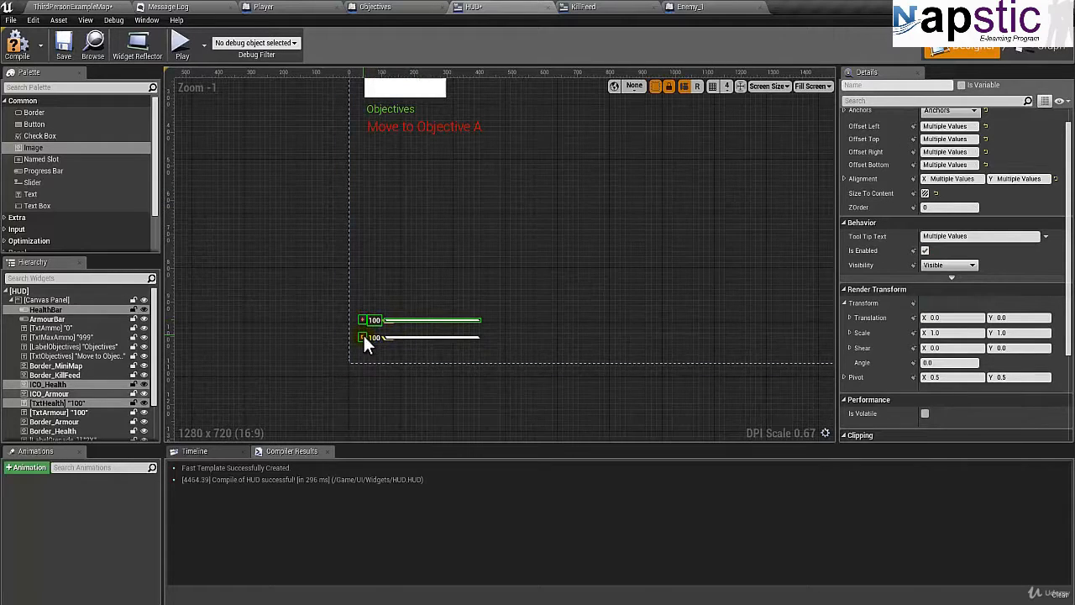
ctrl+click(373, 338)
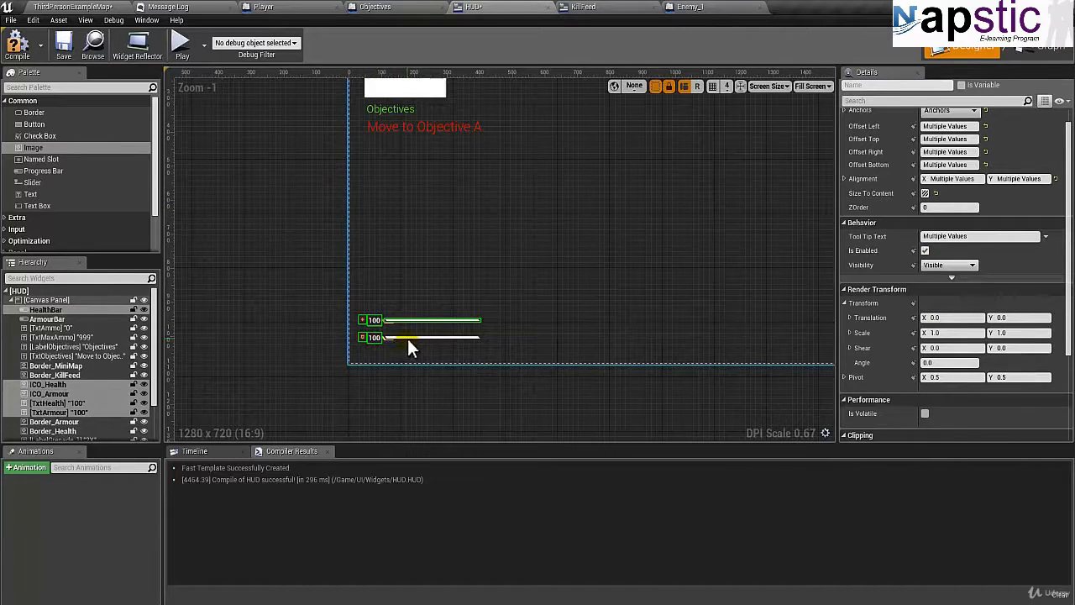
ctrl+click(407, 339)
scroll(407, 332, up, 9)
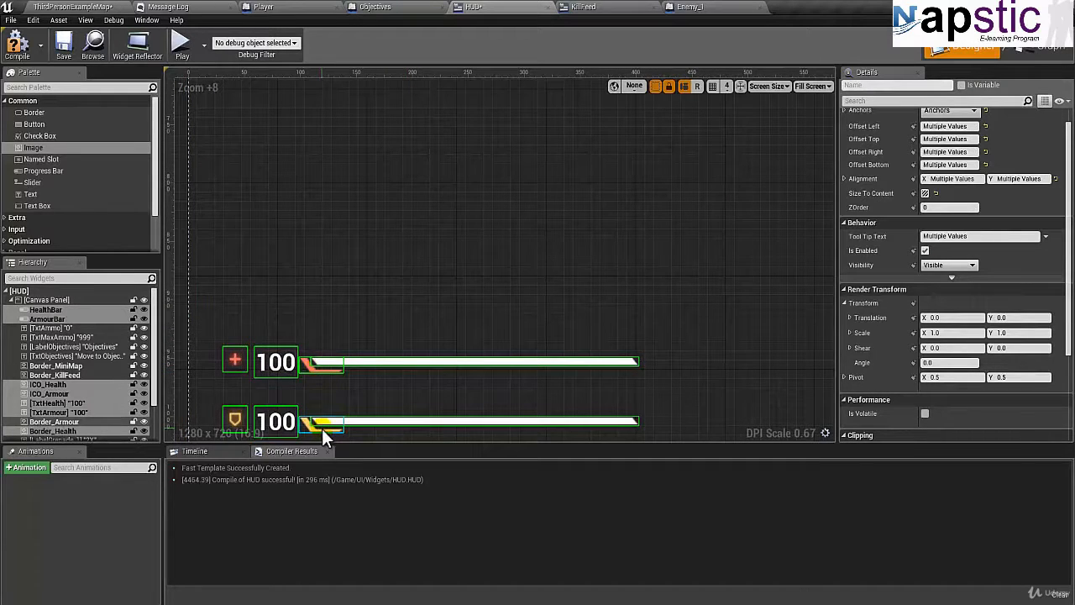
right_drag(422, 318, 438, 212)
scroll(435, 323, down, 7)
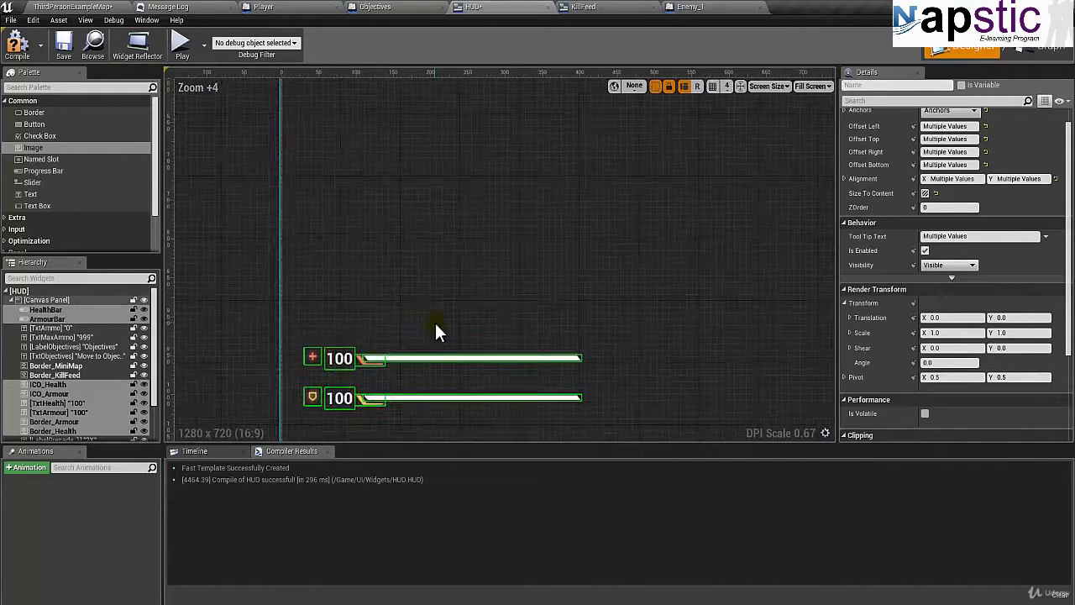
scroll(432, 322, down, 1)
right_drag(431, 311, 428, 293)
key(Right)
key(Right)
key(Right)
key(Right)
key(Right)
key(Right)
key(Right)
key(Right)
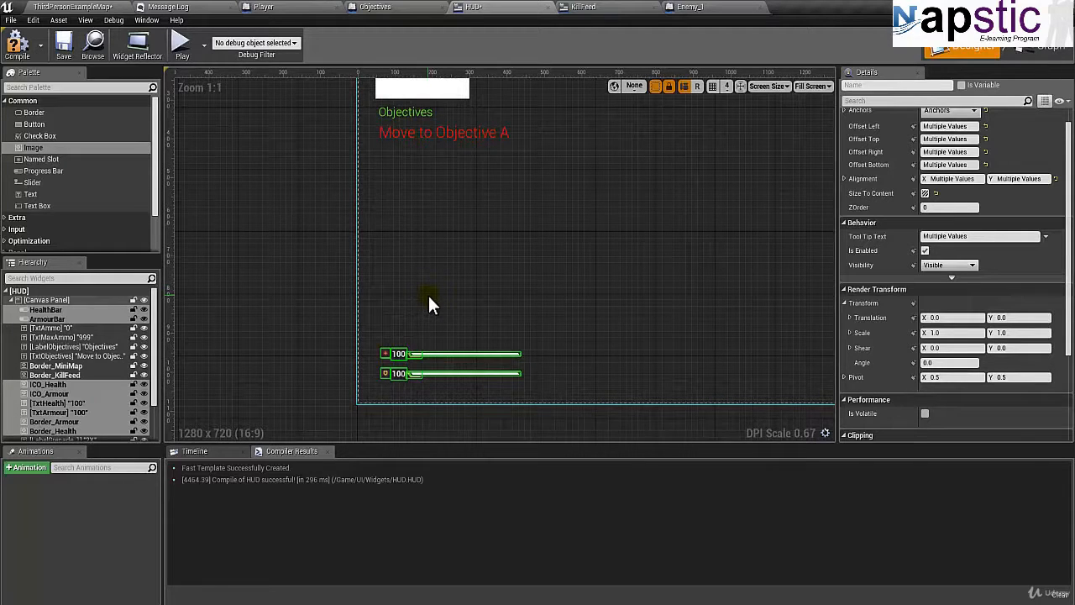
key(Left)
click(428, 302)
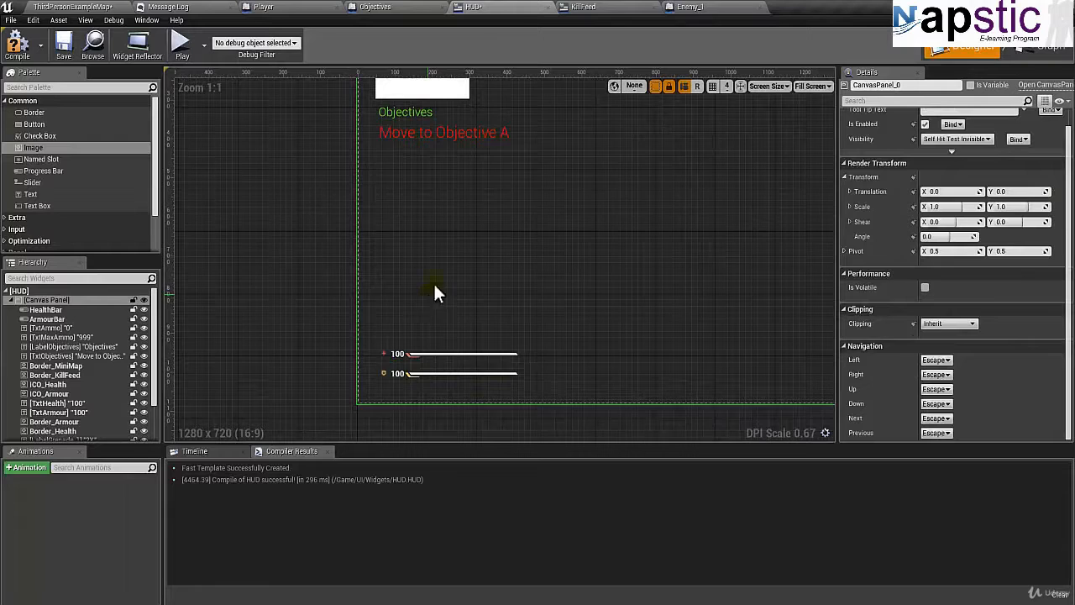
Rename the white square image above the Objectives label as MiniMap.
right_drag(435, 291, 413, 377)
scroll(418, 343, up, 2)
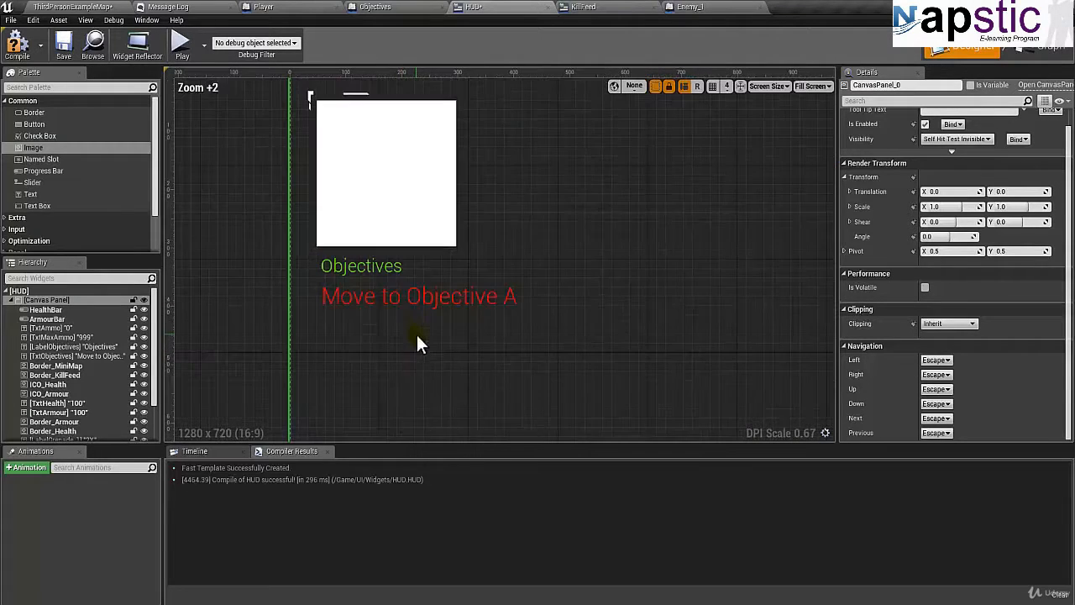
click(403, 192)
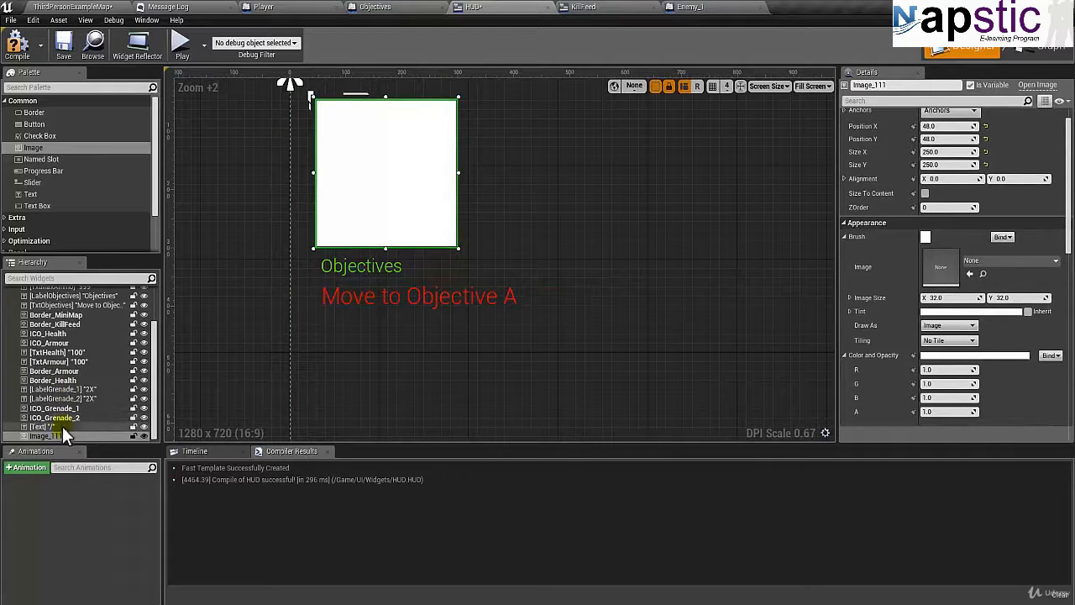
double_click(129, 437)
text(MiniMa)
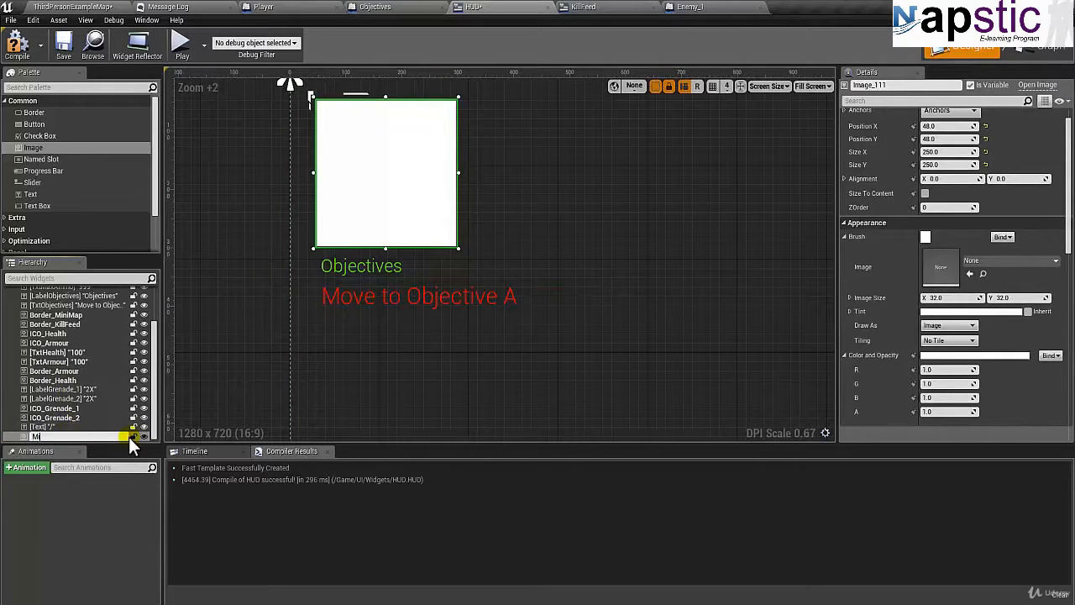
text(p)
key(Return)
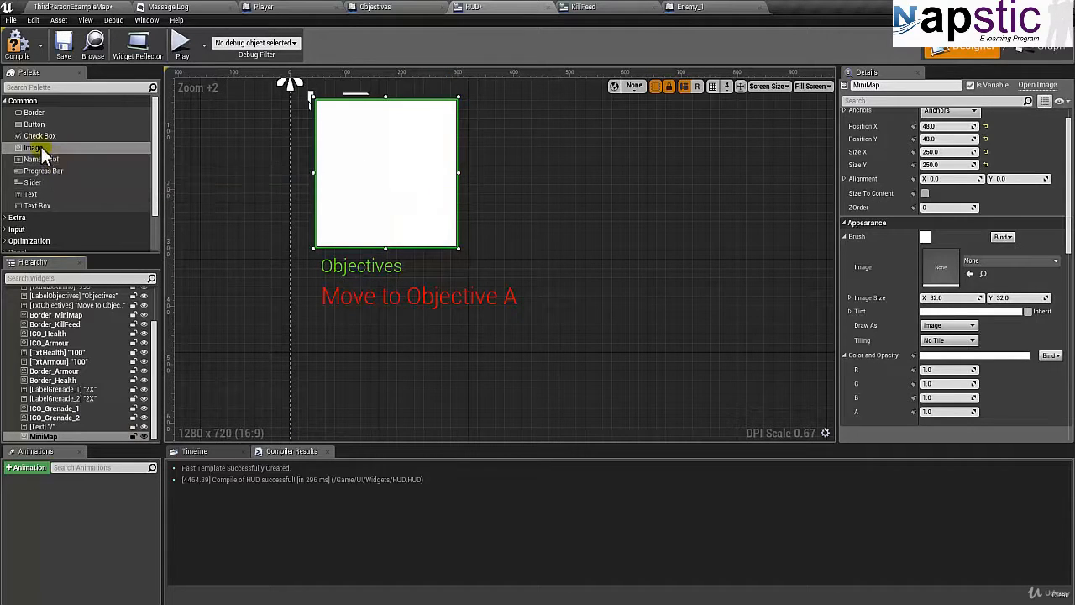
Add a second Image widget to the right of the MiniMap image, at about Position X 368, Y 167.
drag(12, 150, 499, 178)
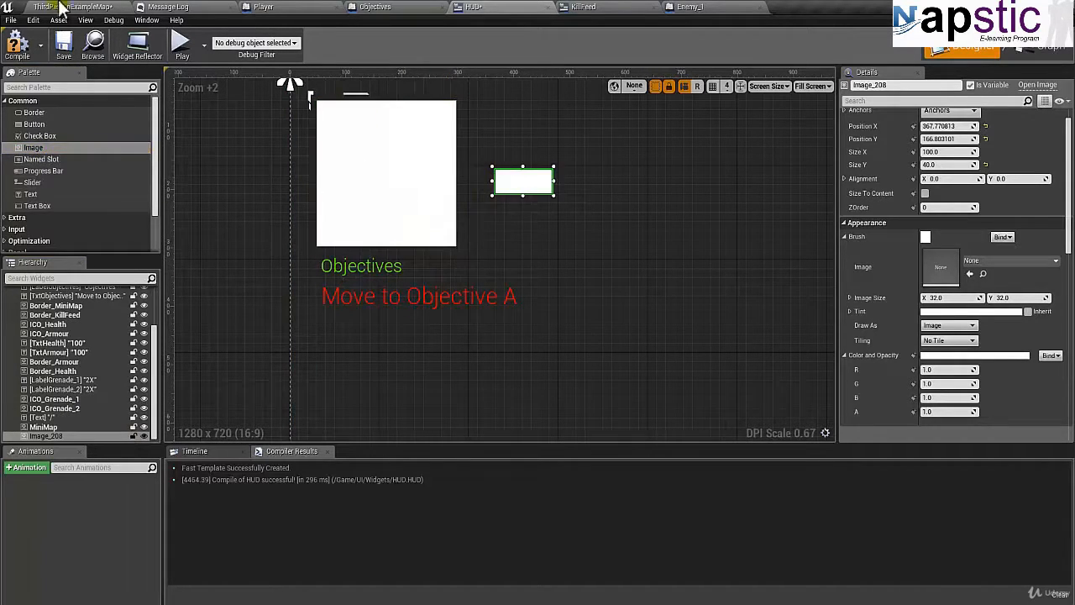
Inspect the MinimapArrow and MinimapBorder textures in the UI SpritesAndImages folder, closing each, and return to the HUD widget.
click(95, 8)
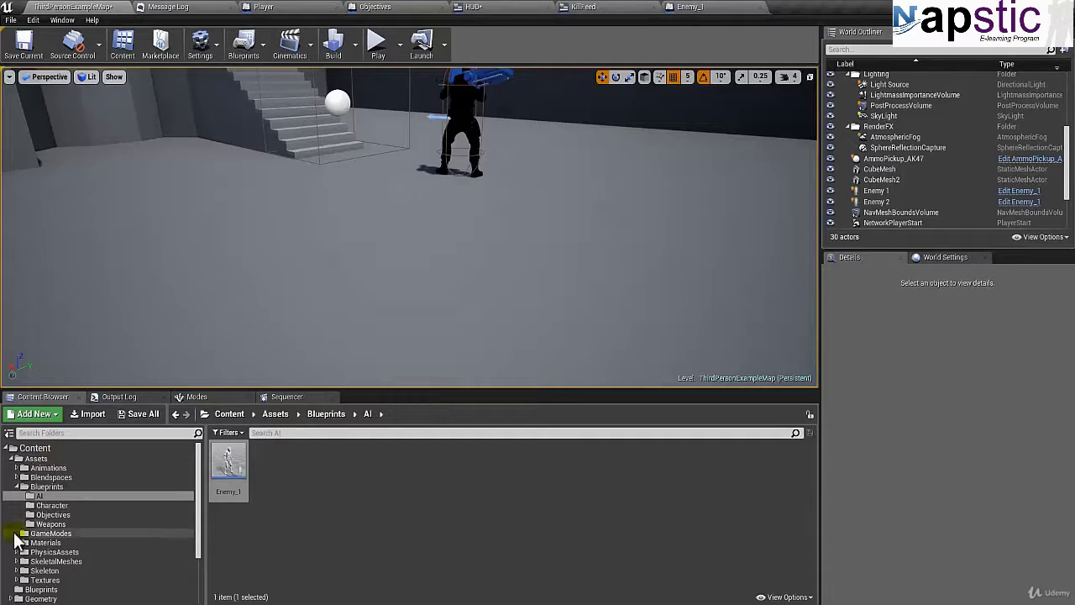
scroll(30, 538, down, 2)
click(42, 591)
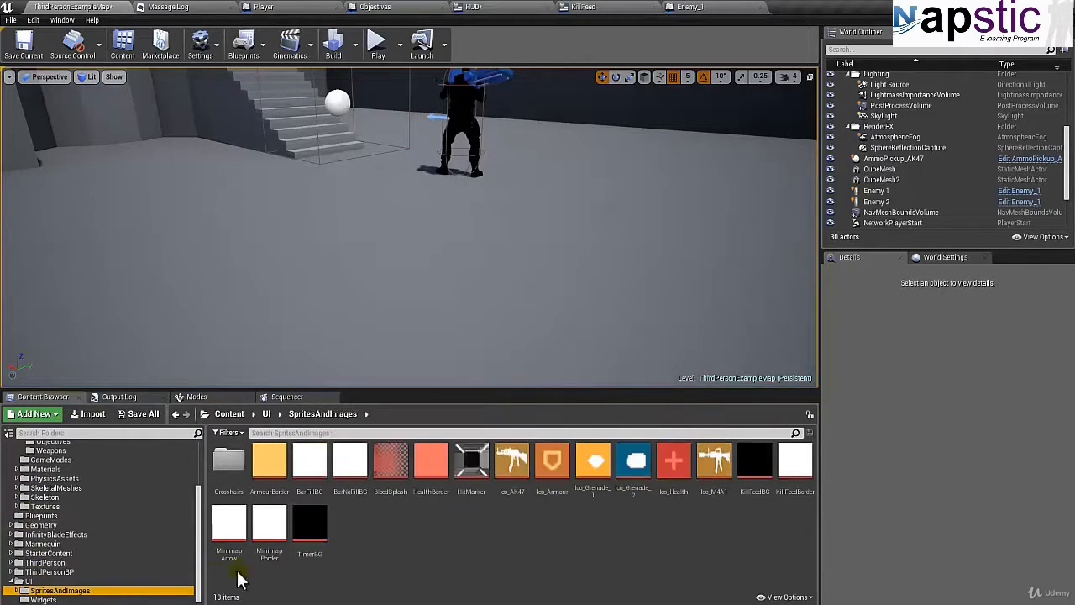
double_click(229, 525)
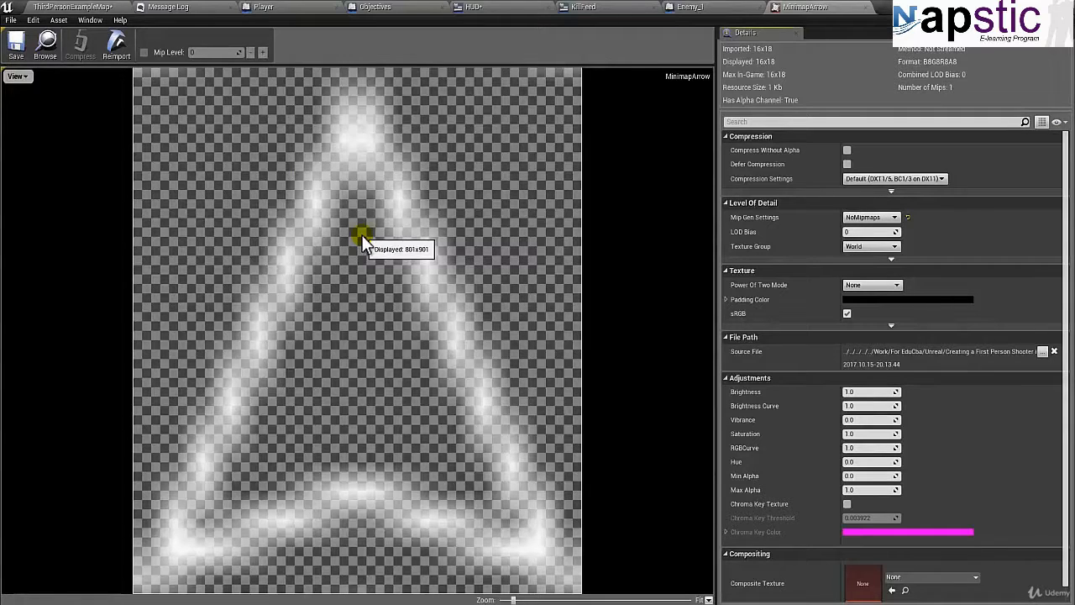
click(866, 8)
click(85, 7)
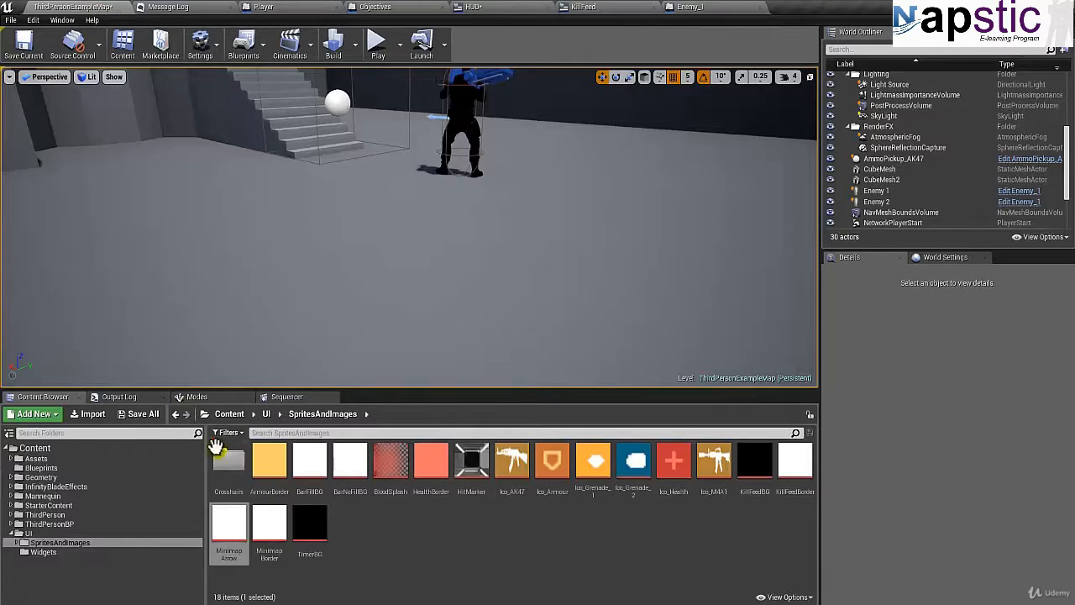
double_click(273, 516)
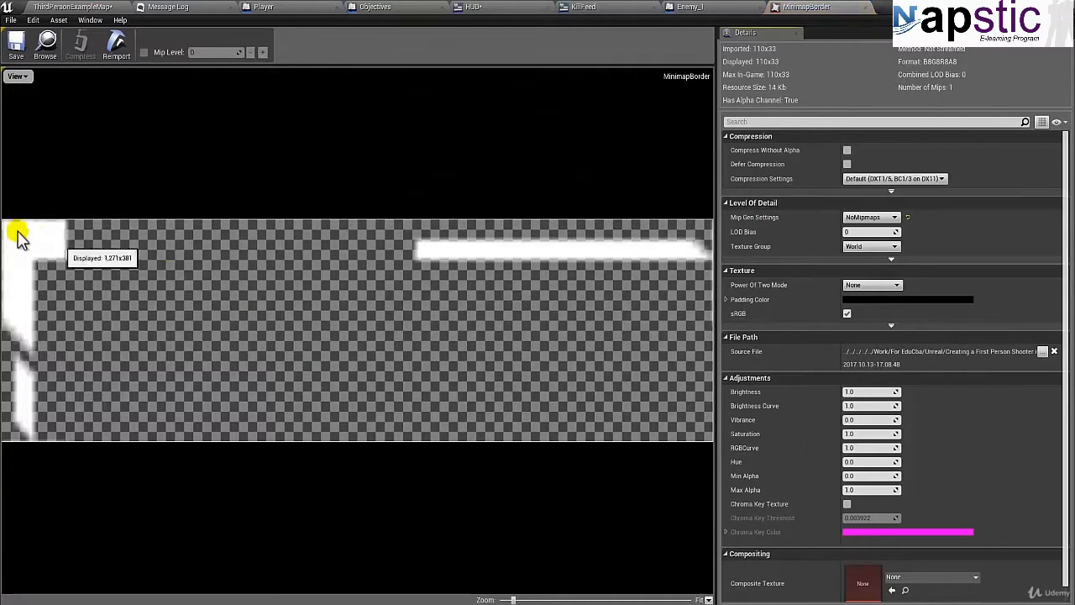
click(866, 9)
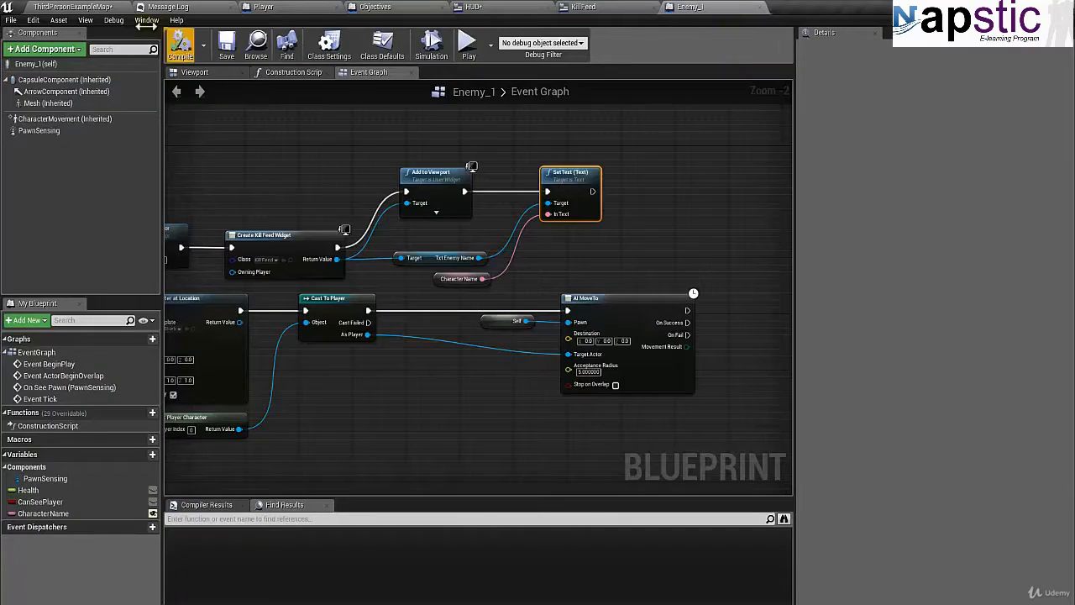
click(94, 8)
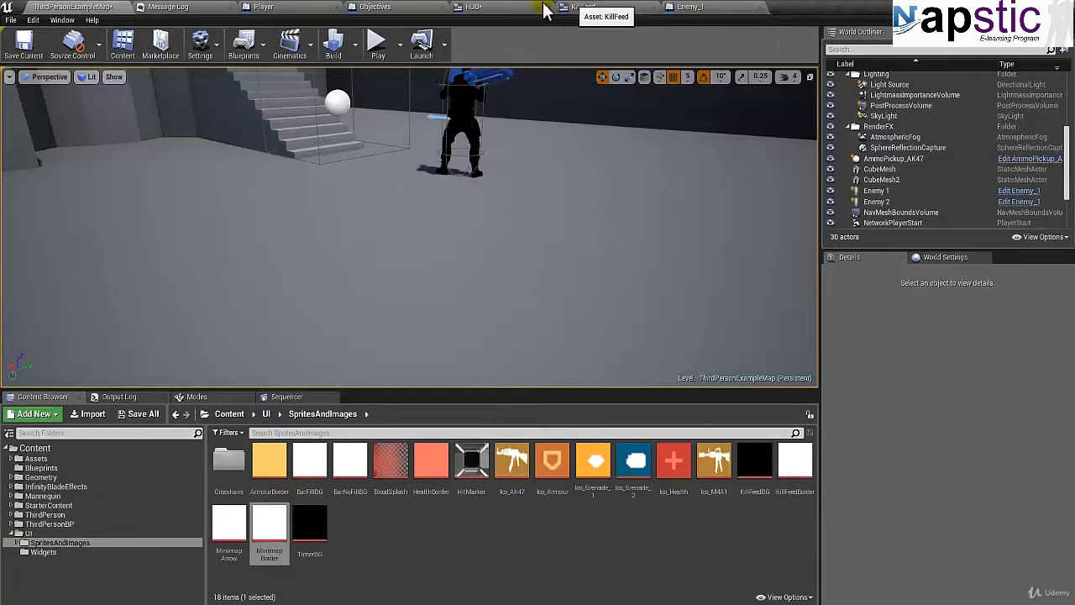
click(504, 9)
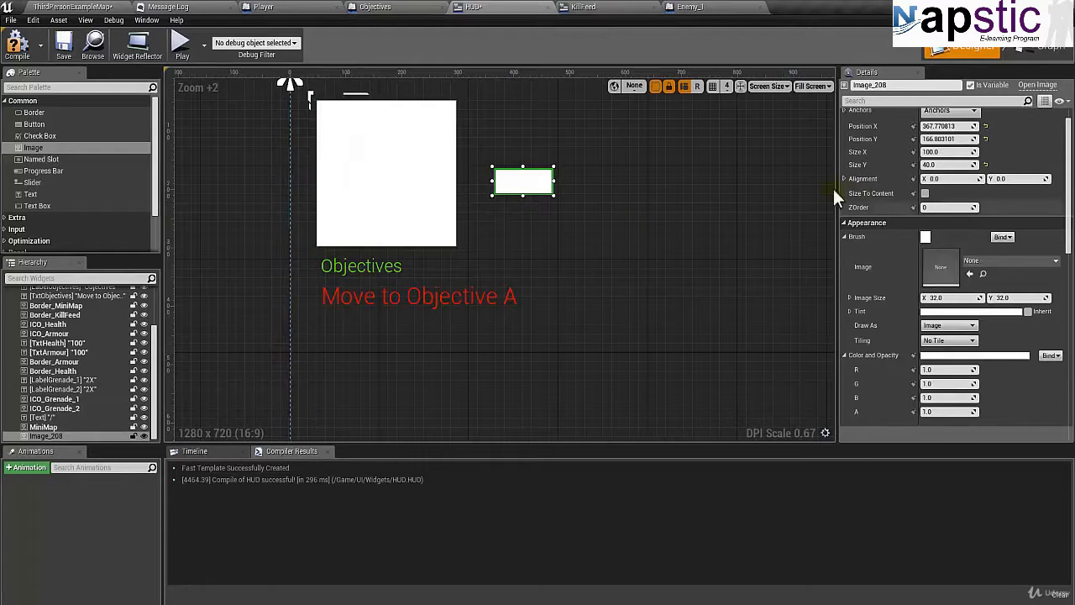
Set the ZOrder of the small image beside MiniMap to 1 so it draws above the MiniMap image.
click(378, 183)
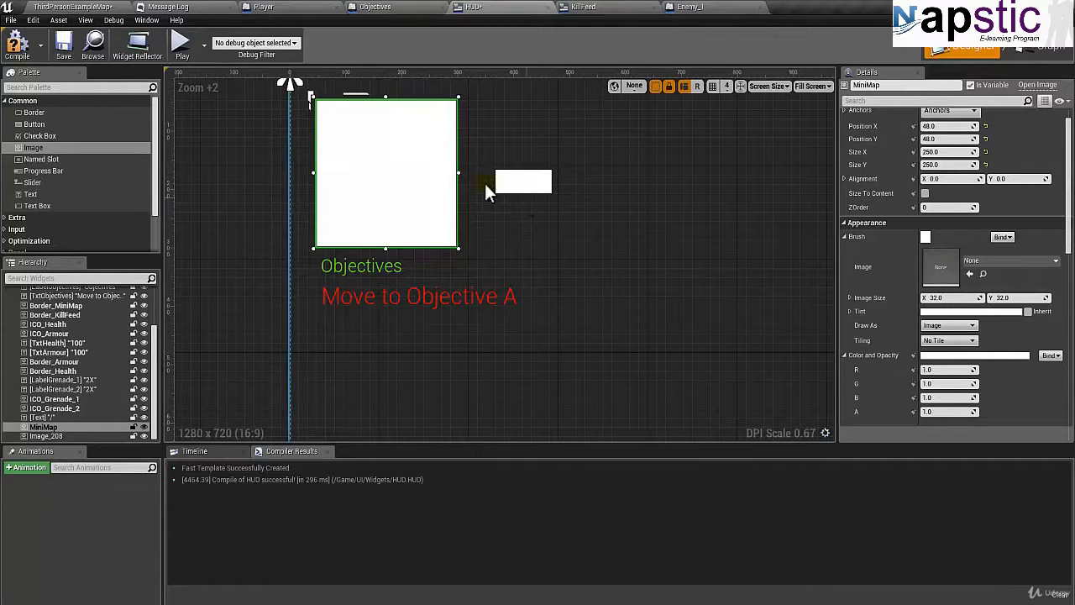
click(509, 183)
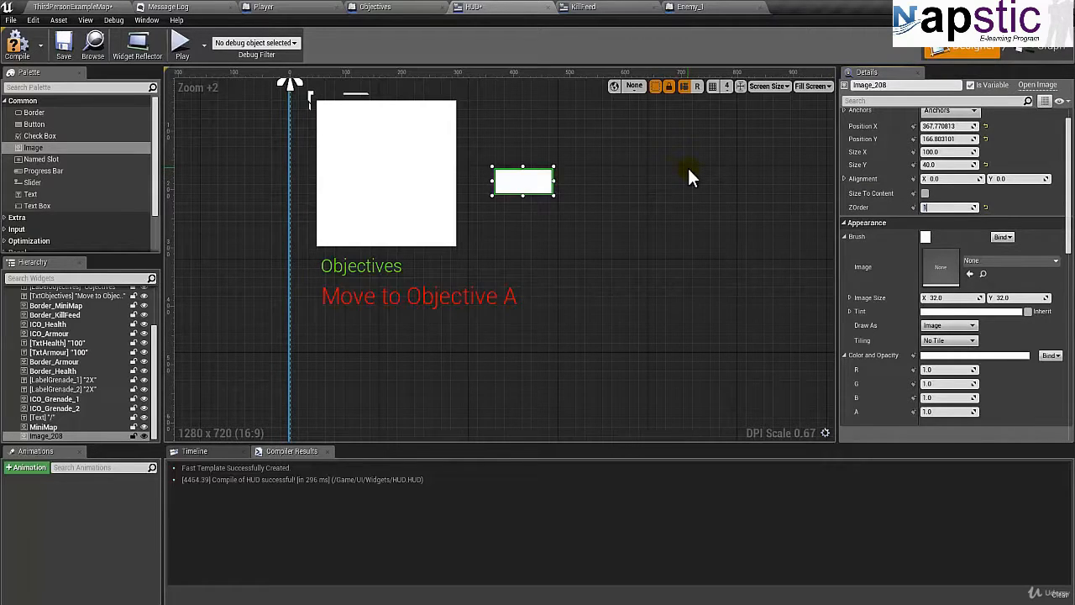
click(330, 180)
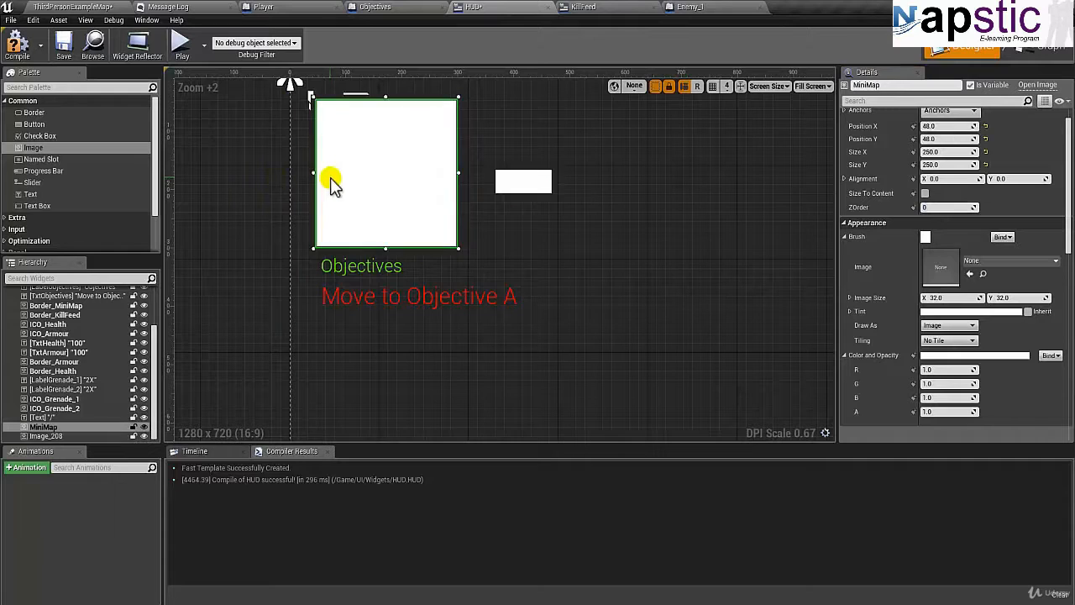
click(546, 186)
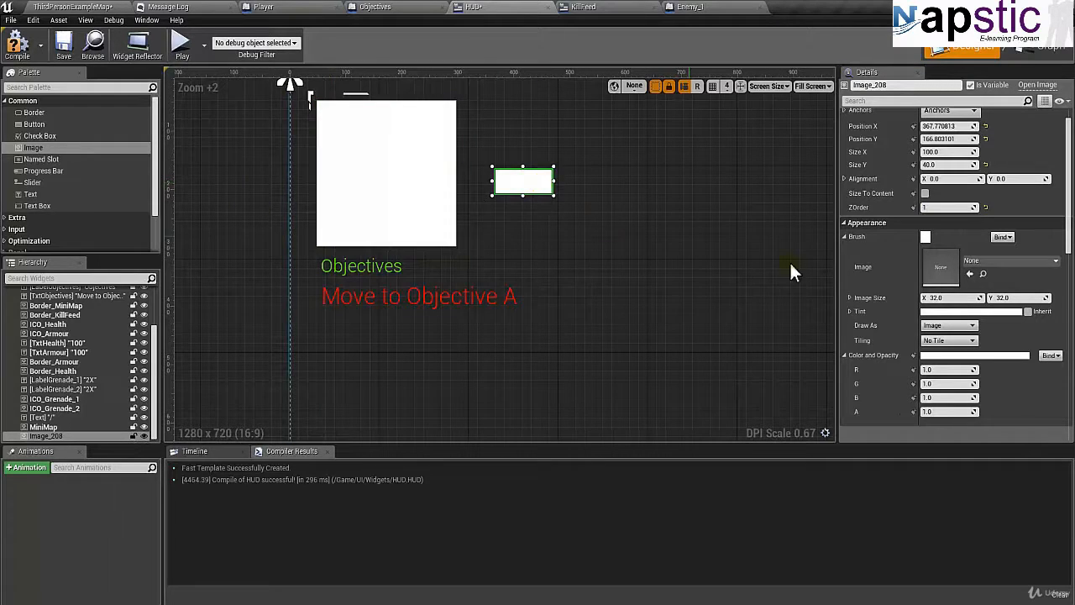
Tint the small image green with R 0.174389, G 1.0, B 0.0 and an alpha of 0.5.
scroll(955, 302, down, 1)
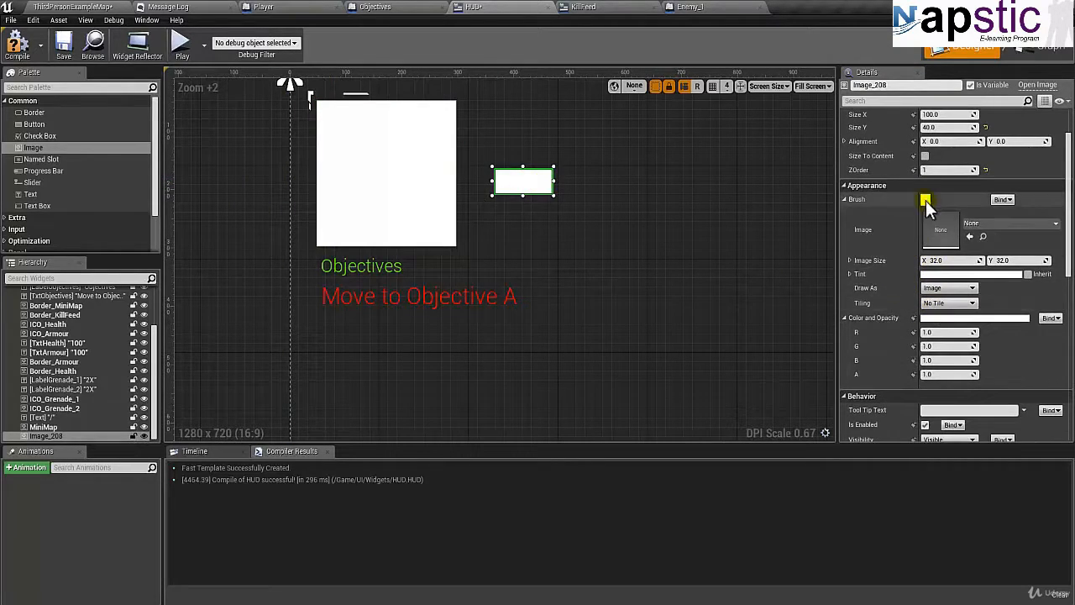
click(937, 273)
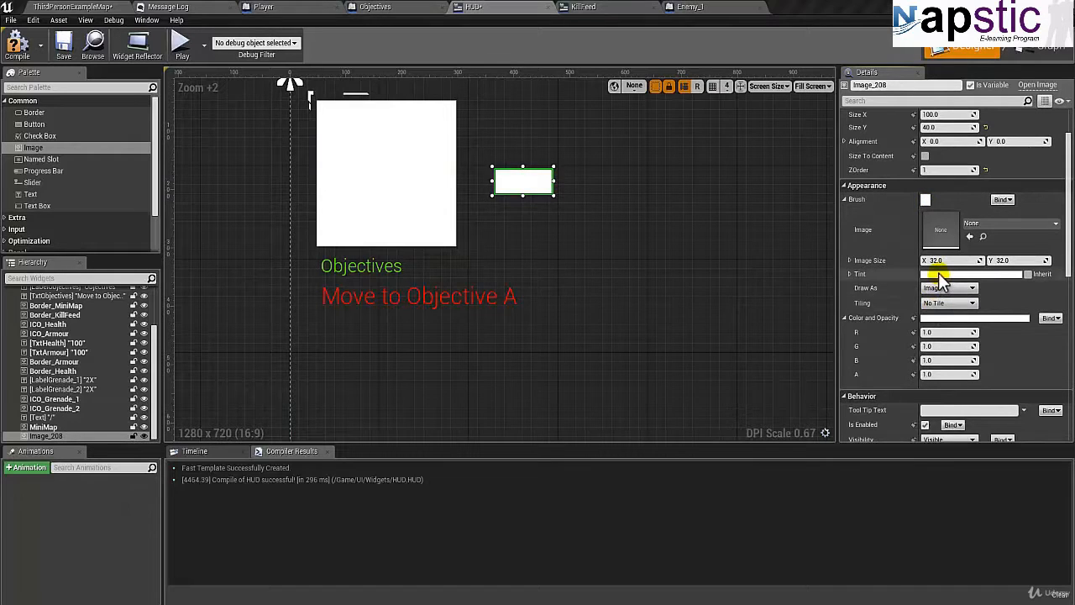
drag(763, 372, 749, 445)
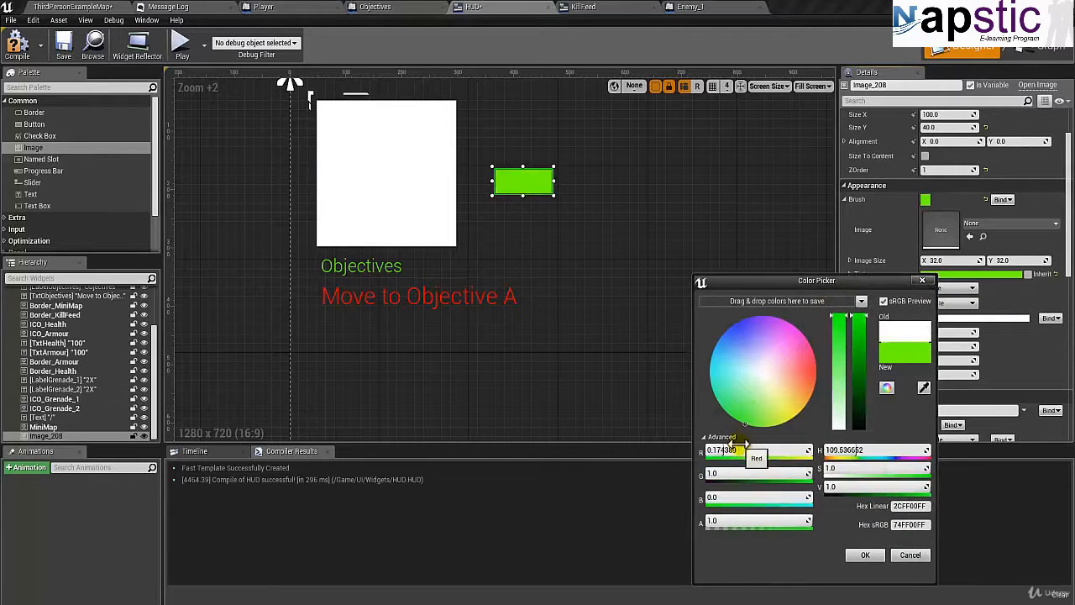
click(867, 555)
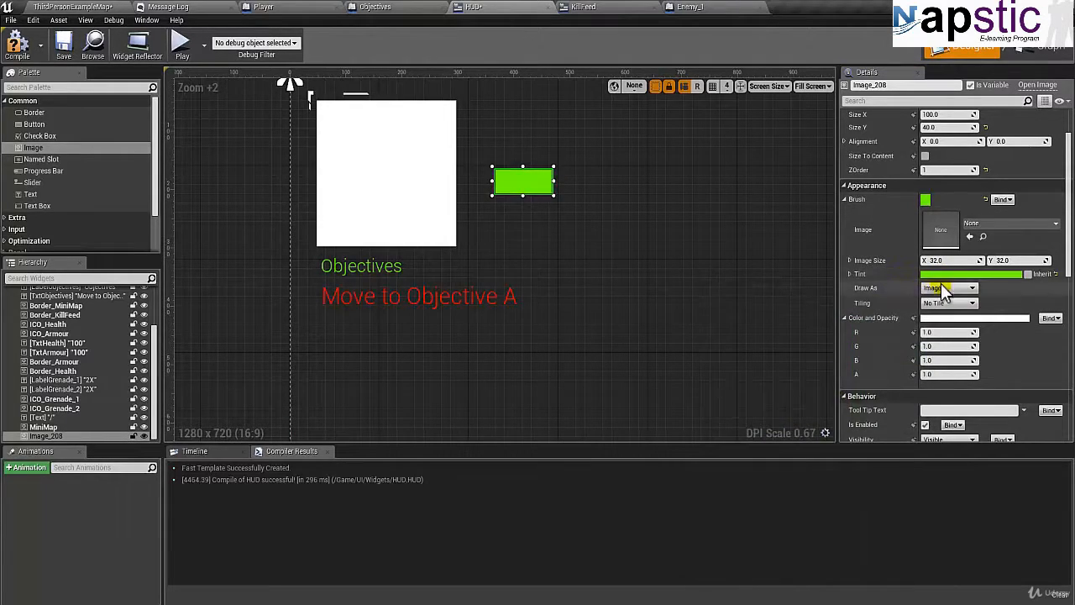
click(855, 277)
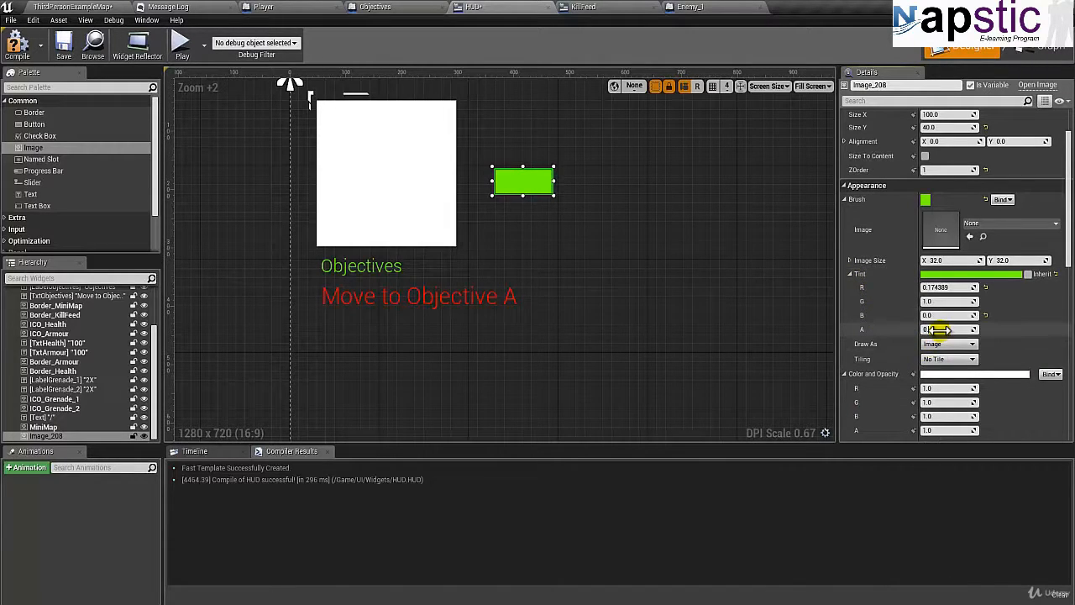
drag(939, 329, 953, 329)
Move the green image onto the white MiniMap square, at about Position X 121, Y 143.
drag(516, 189, 383, 170)
right_drag(523, 202, 532, 225)
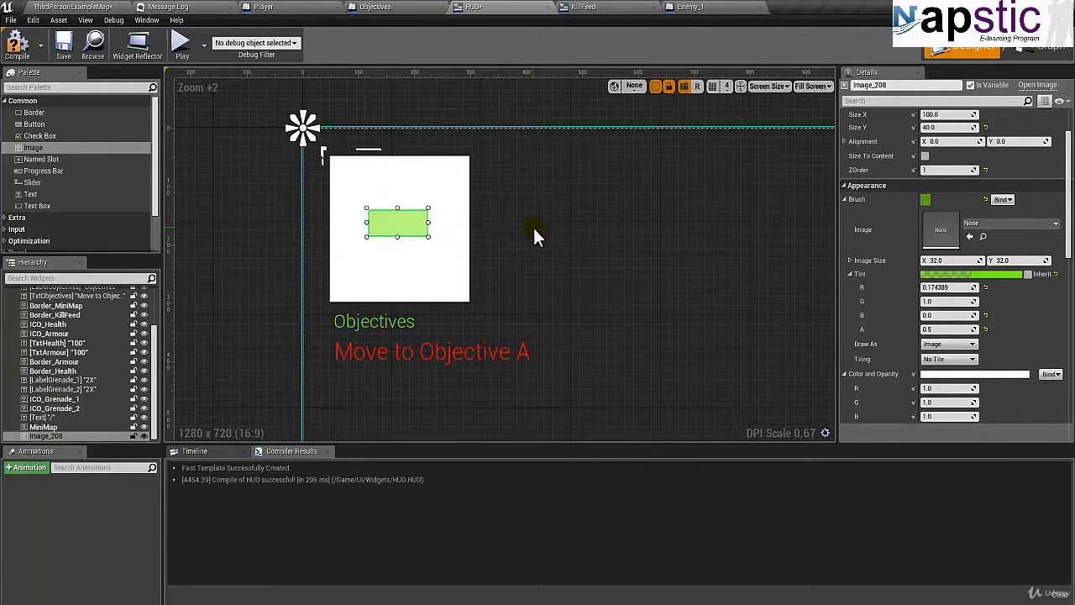
click(363, 201)
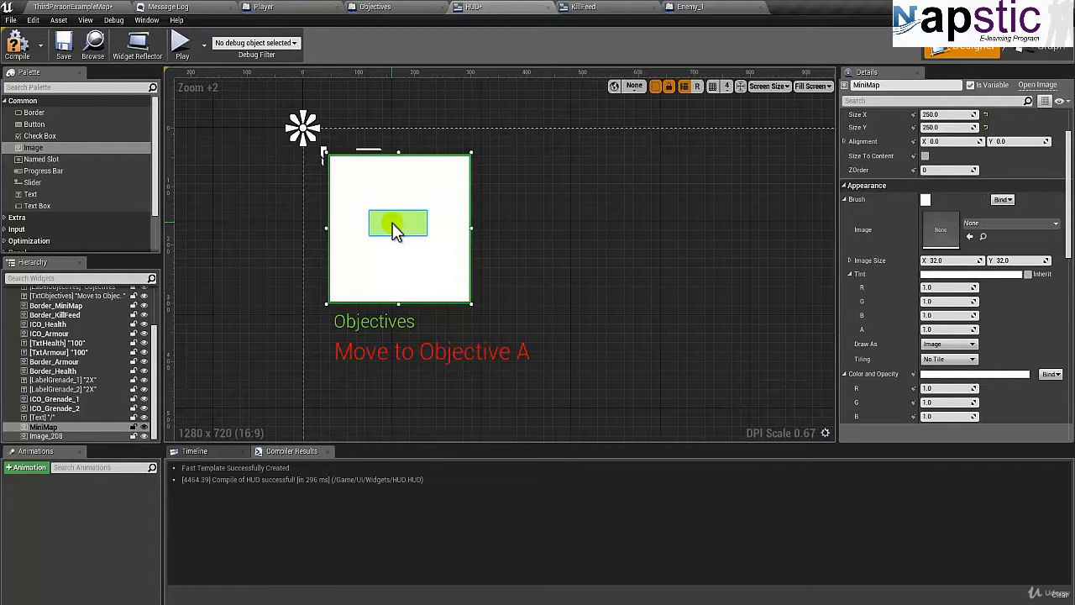
click(394, 231)
click(372, 187)
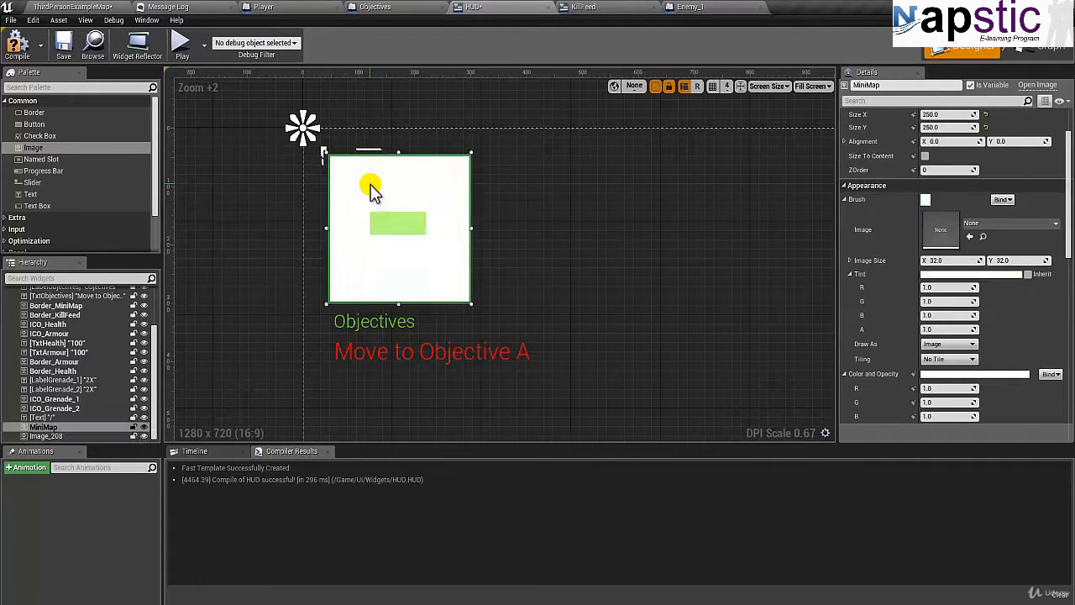
Anchor both the MiniMap image and the green image to the canvas's top-left corner, and deselect them.
scroll(911, 176, up, 2)
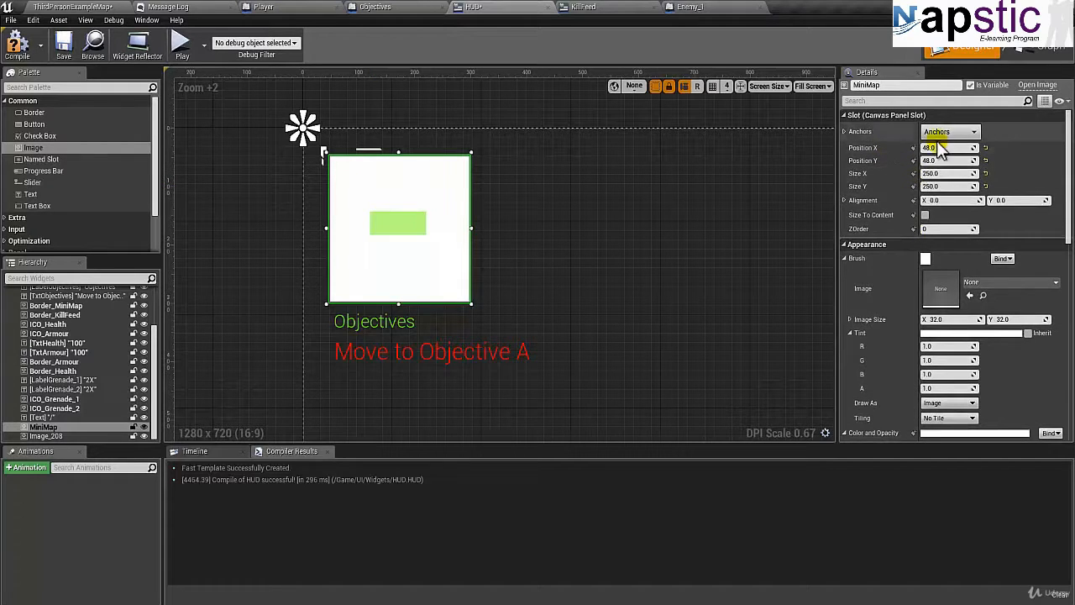
click(940, 132)
click(937, 169)
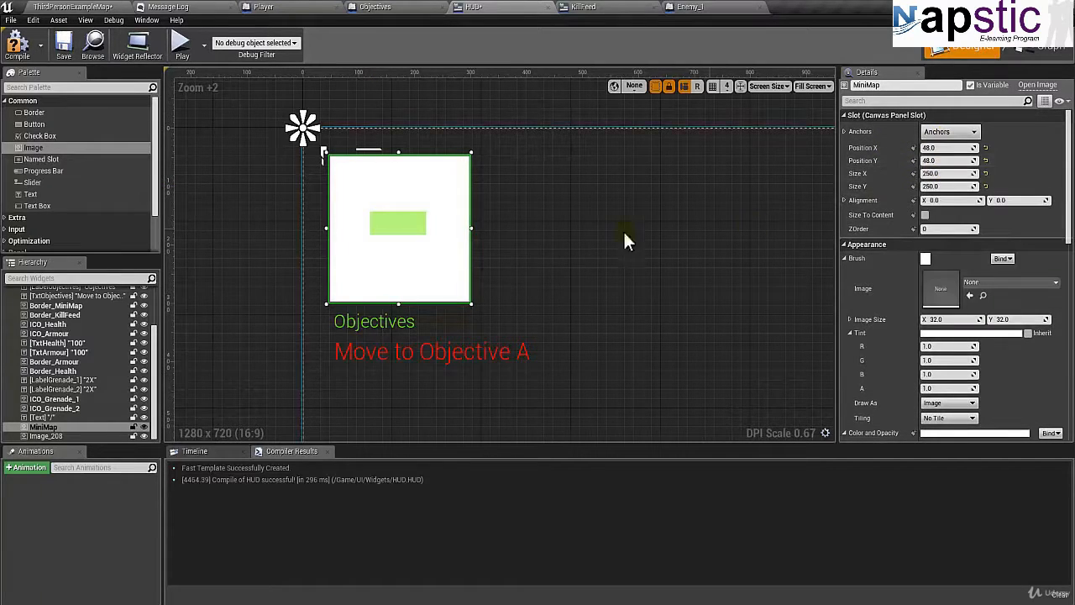
click(415, 227)
click(947, 133)
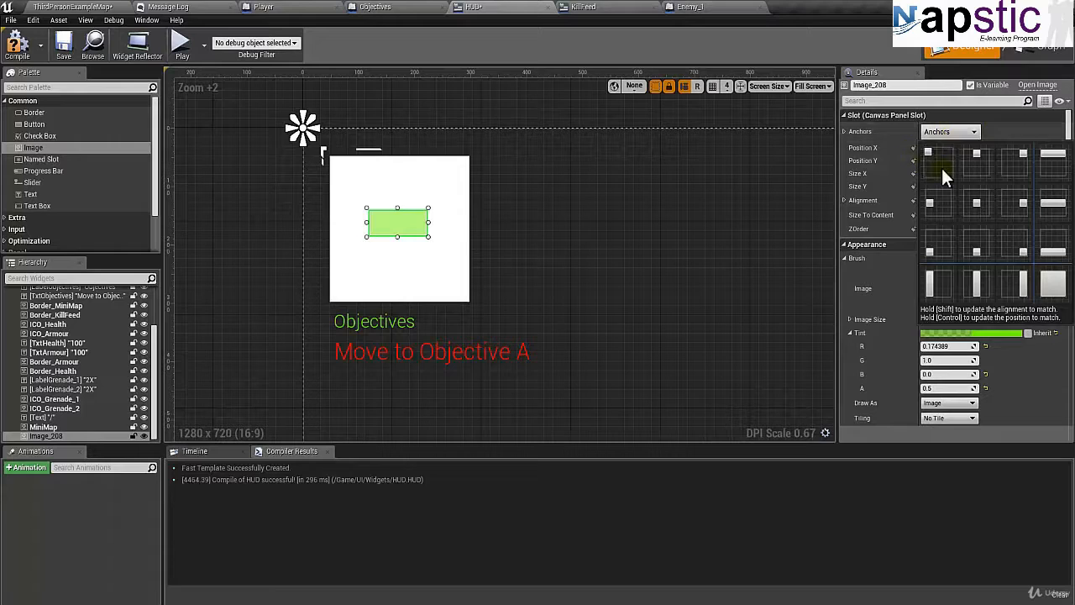
click(938, 165)
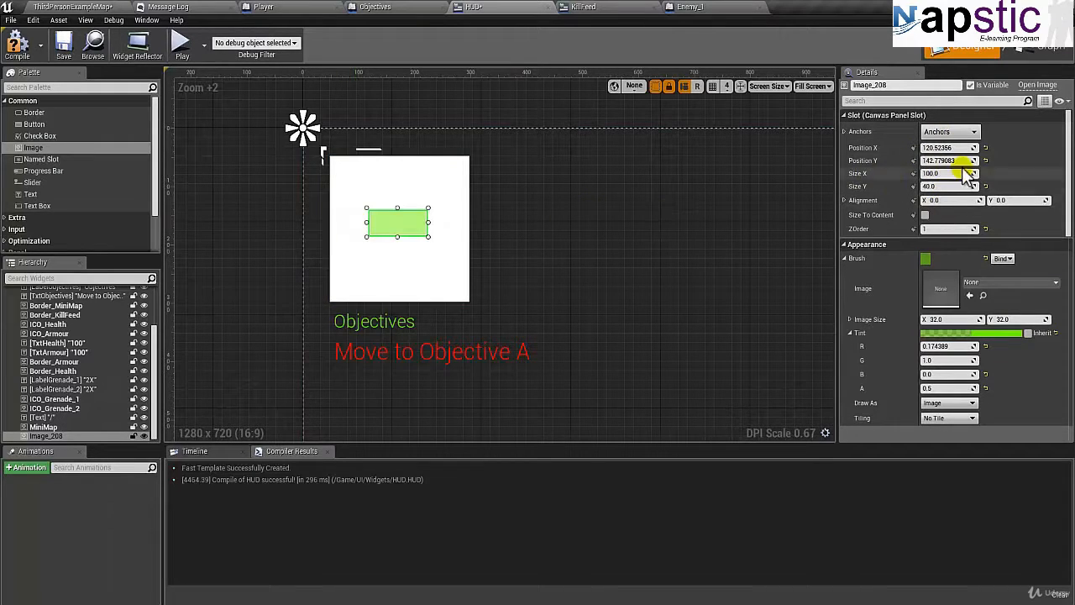
click(417, 252)
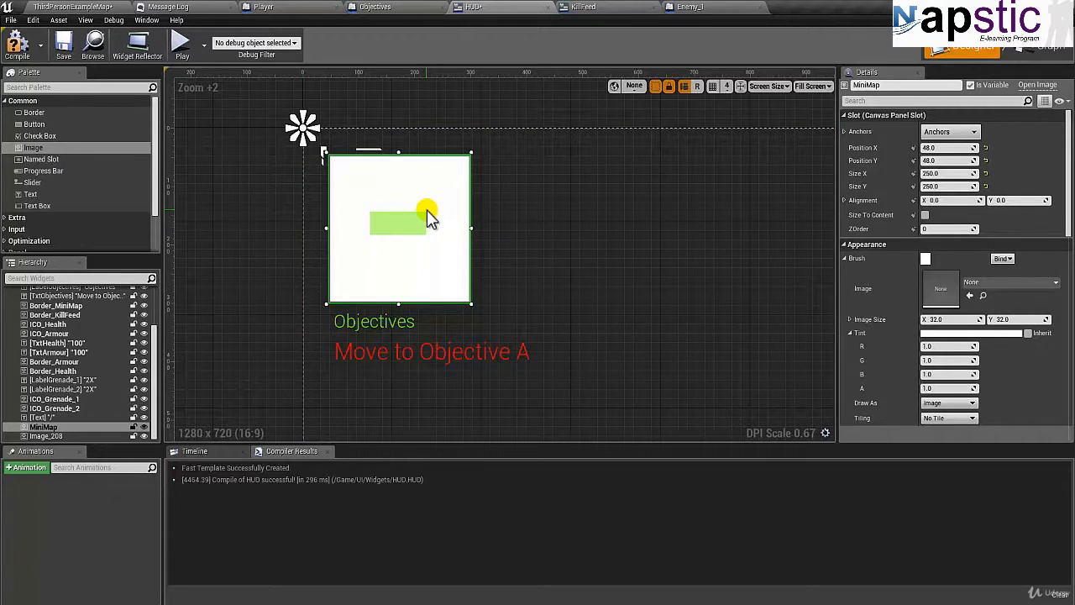
click(571, 271)
Rename the green image Image_208 as DirectionArrow, and compile and save the HUD widget.
right_drag(571, 271, 534, 267)
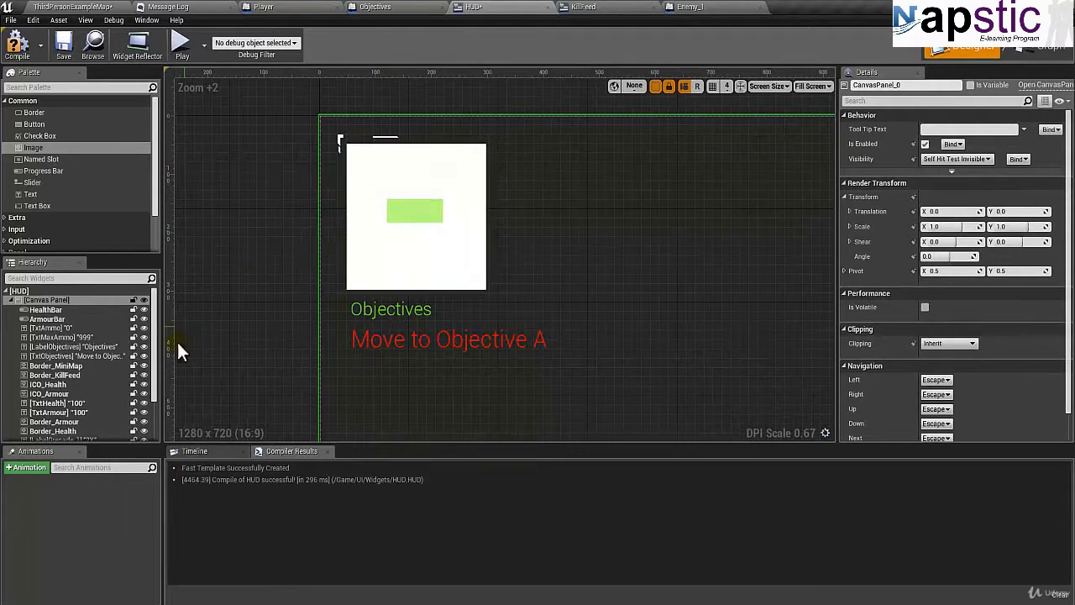
scroll(123, 384, down, 3)
click(104, 437)
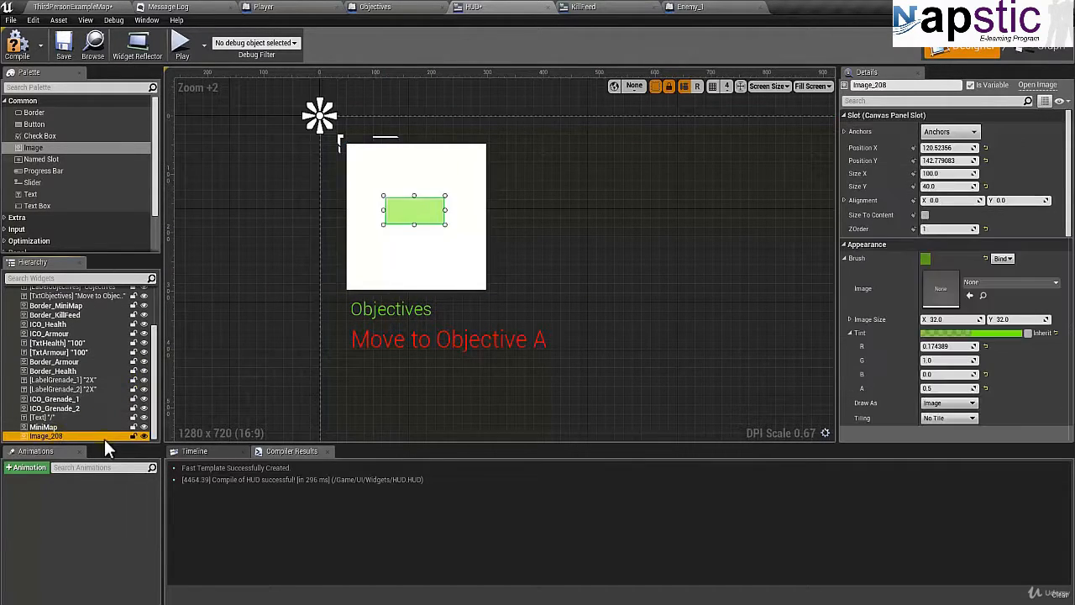
click(104, 437)
text(Arrow)
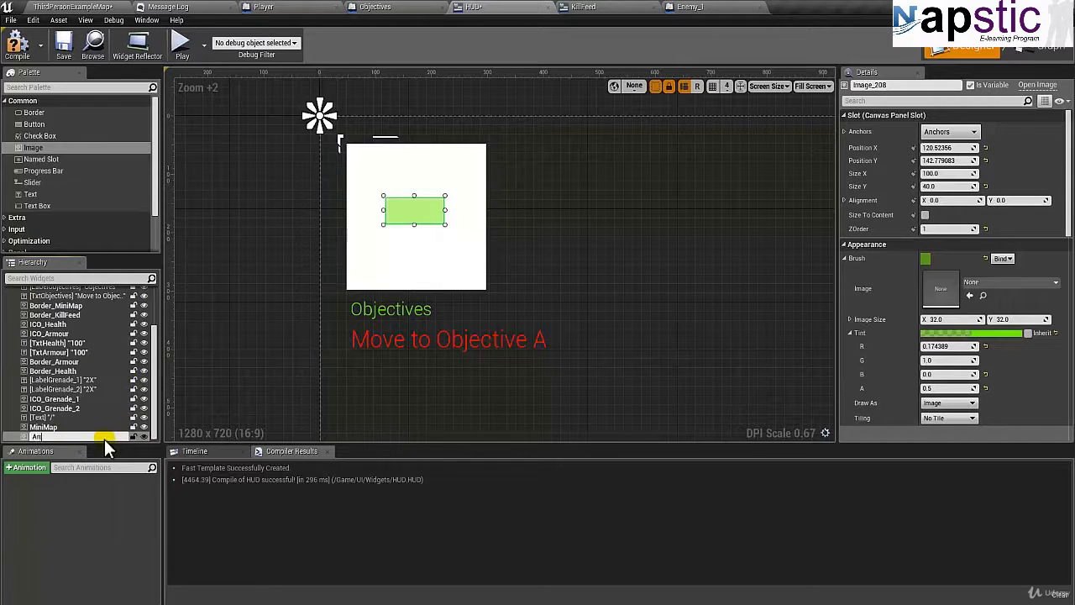
key(Return)
click(104, 437)
text(DirectionArrow)
key(Return)
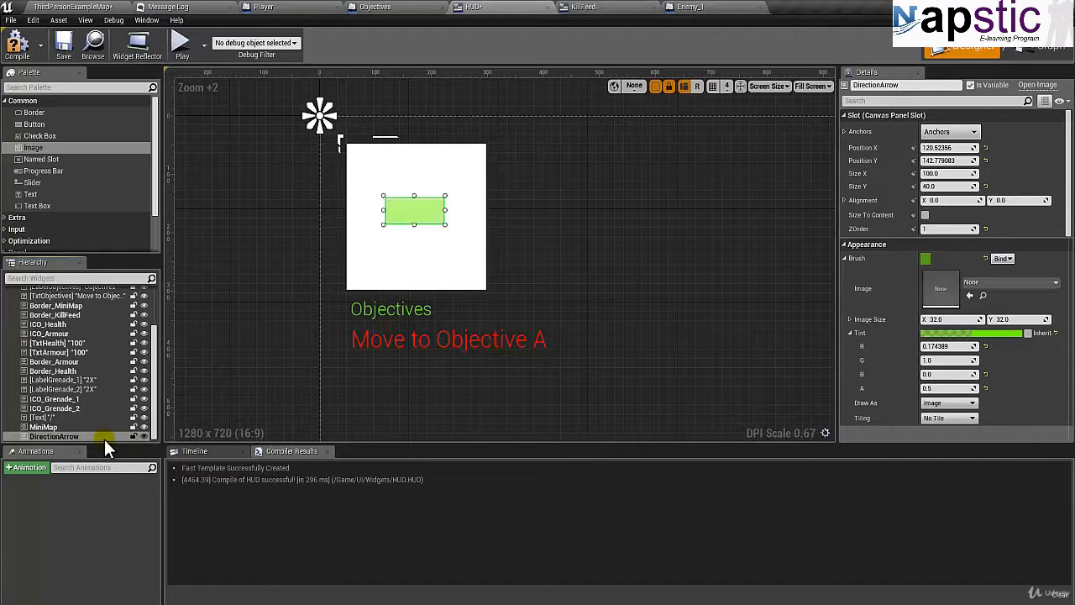
click(23, 54)
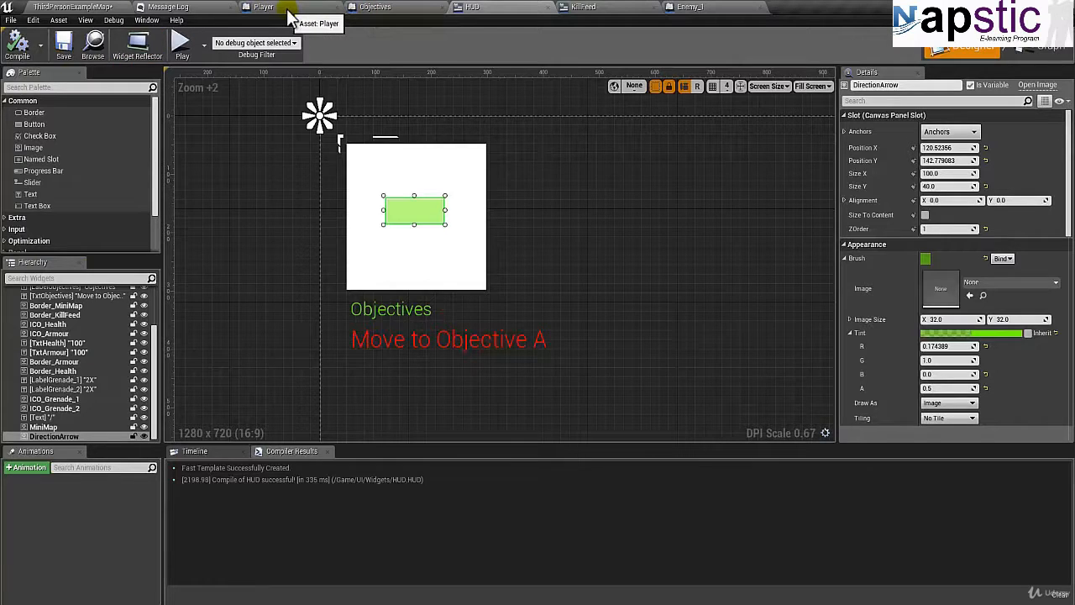
Play the level to check how the minimap placeholder and objectives look in the game, and stop playing.
click(260, 9)
click(90, 7)
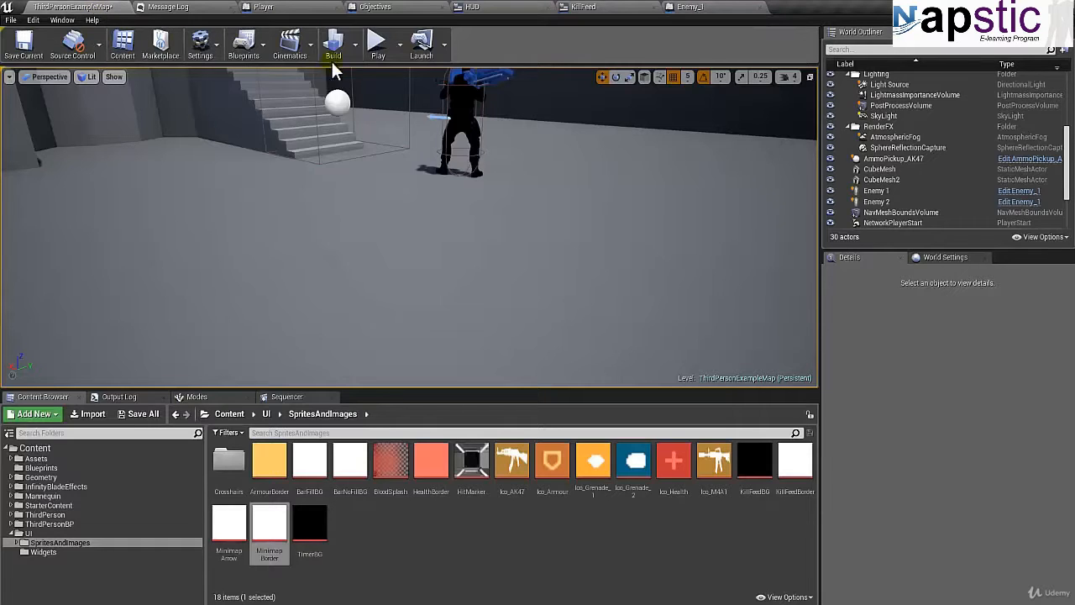
click(376, 44)
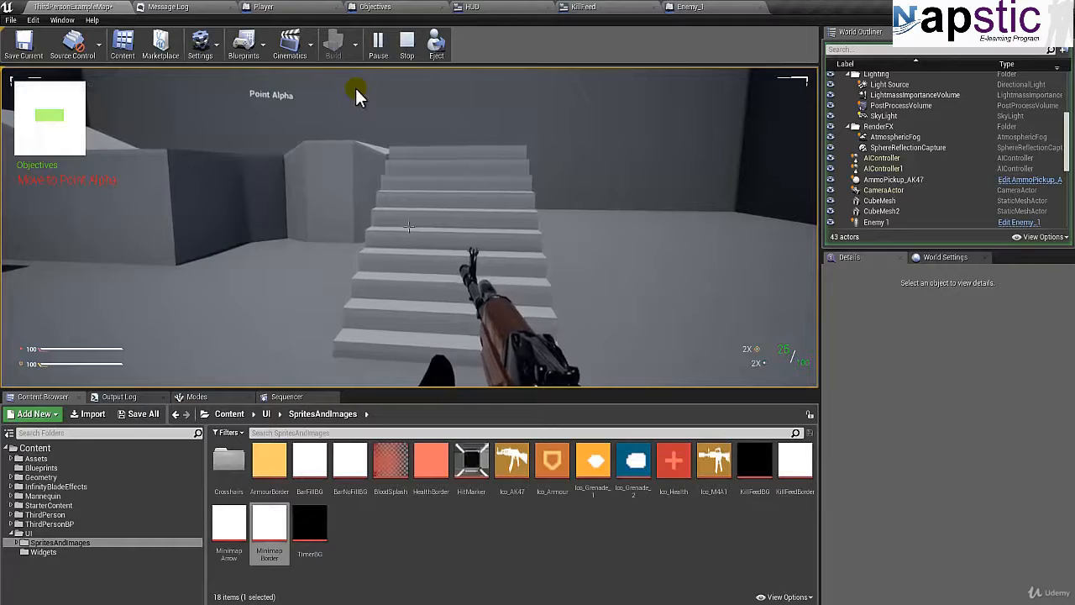
key(Escape)
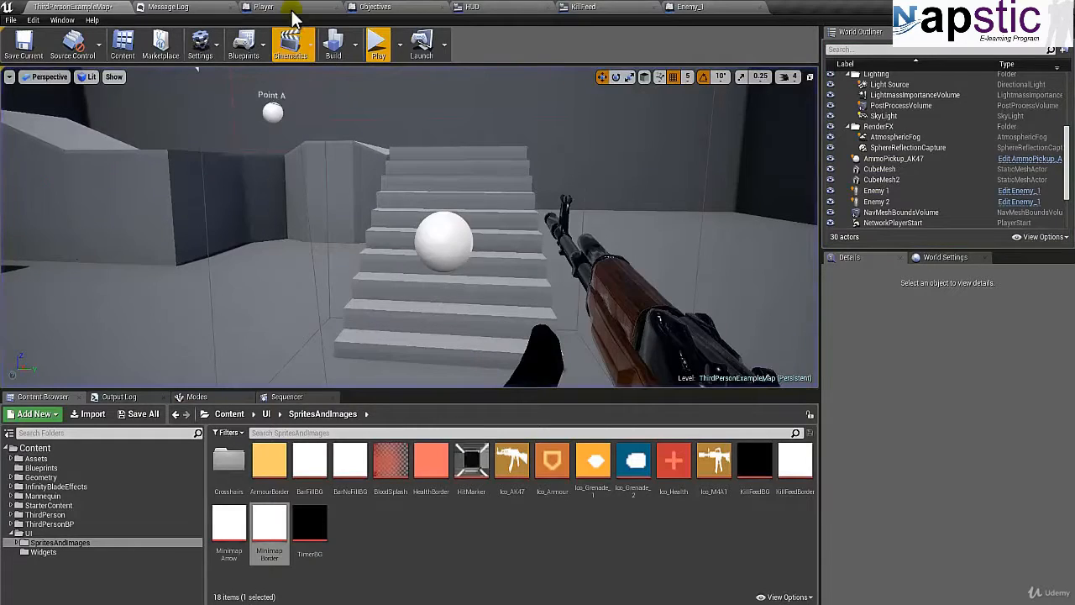
Open the Player blueprint's viewport and collapse the Mesh component's children in the component hierarchy.
click(280, 7)
click(195, 72)
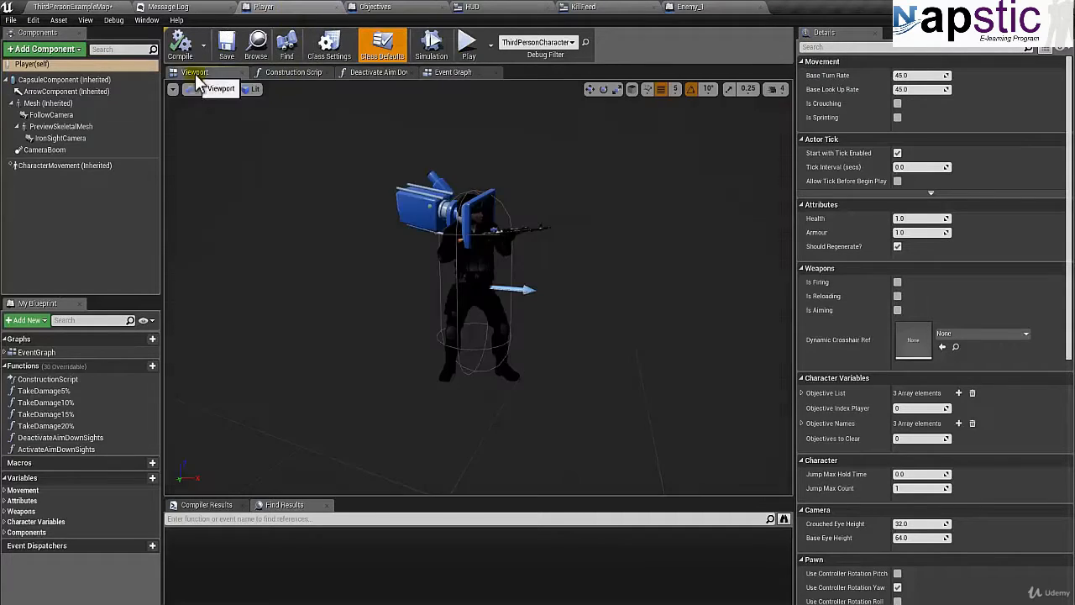
drag(275, 206, 281, 220)
scroll(281, 223, down, 2)
right_drag(282, 216, 283, 223)
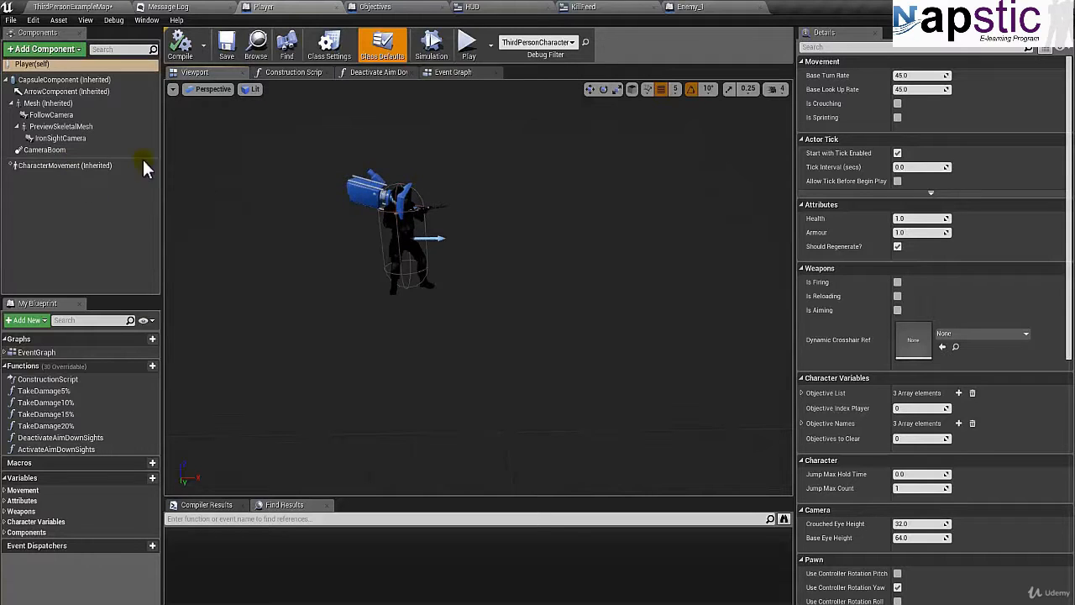
click(64, 150)
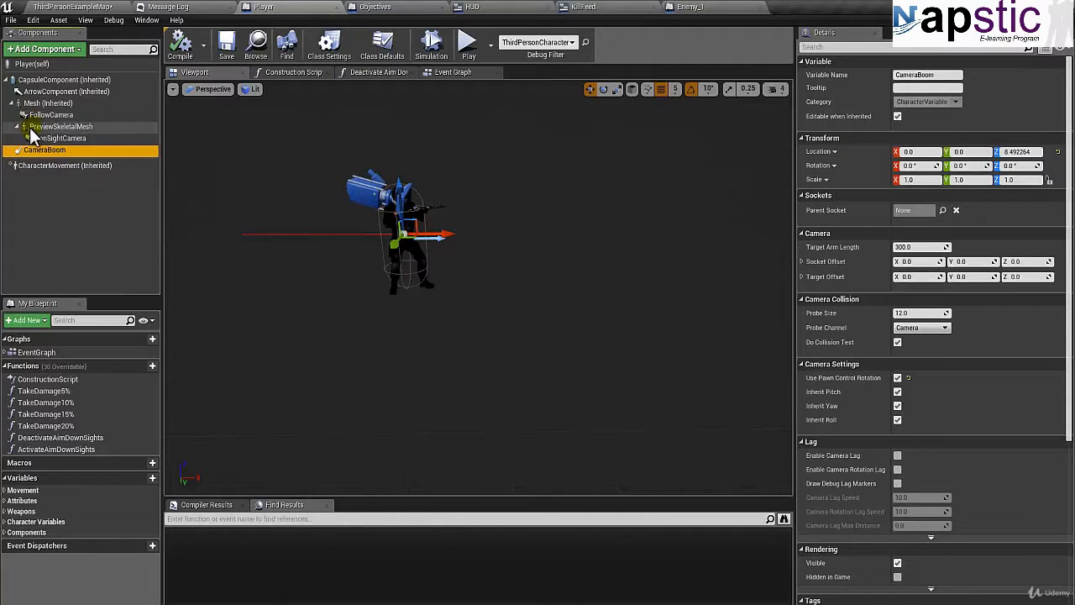
click(12, 102)
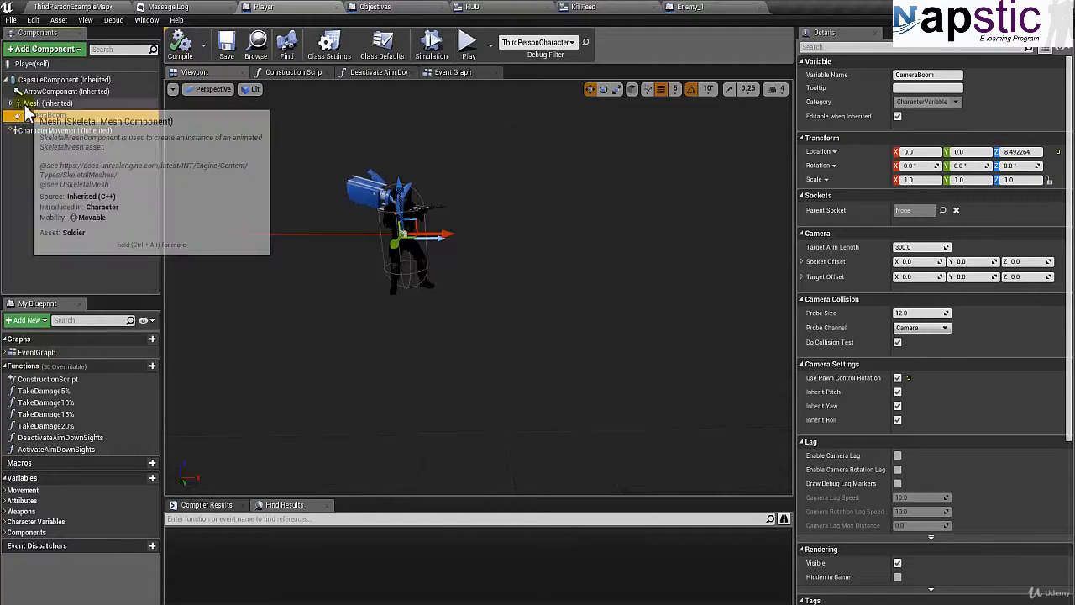
Add a Camera component under the CapsuleComponent and name it MinimapCamera.
click(51, 79)
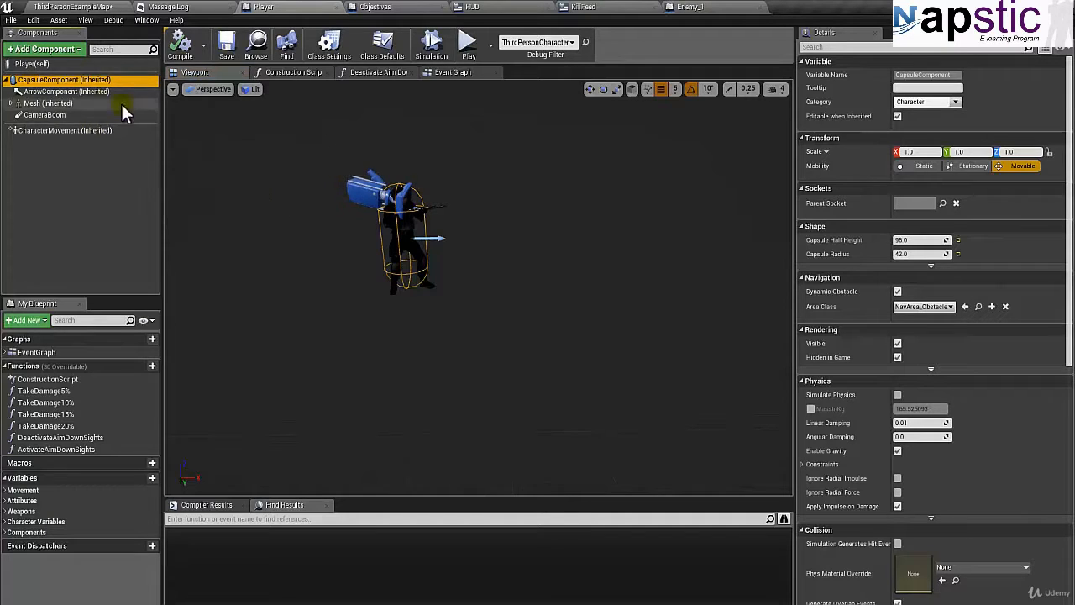
click(73, 50)
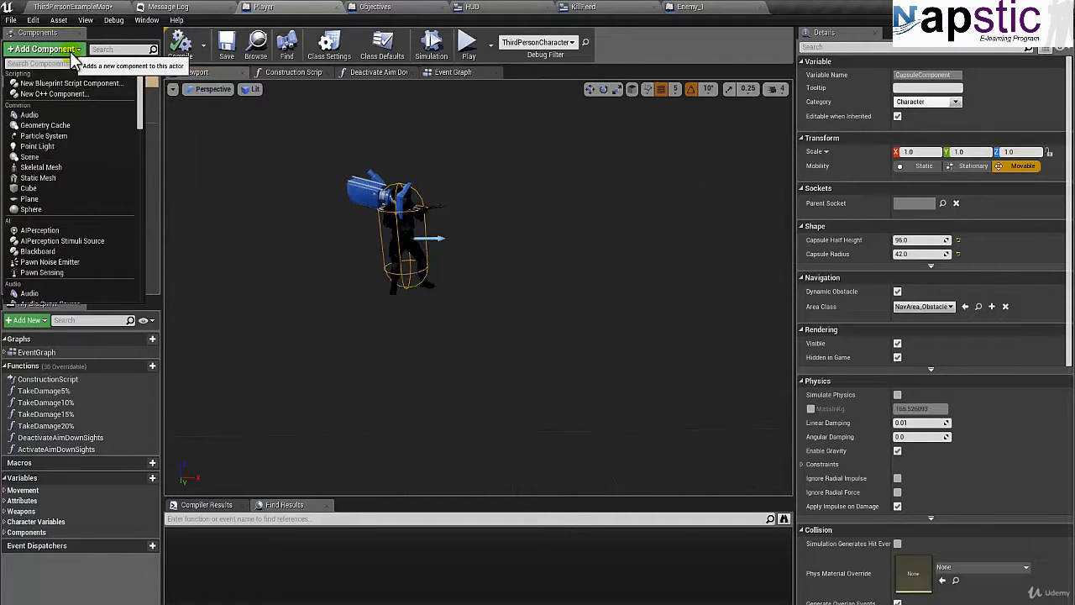
text(camera)
key(Return)
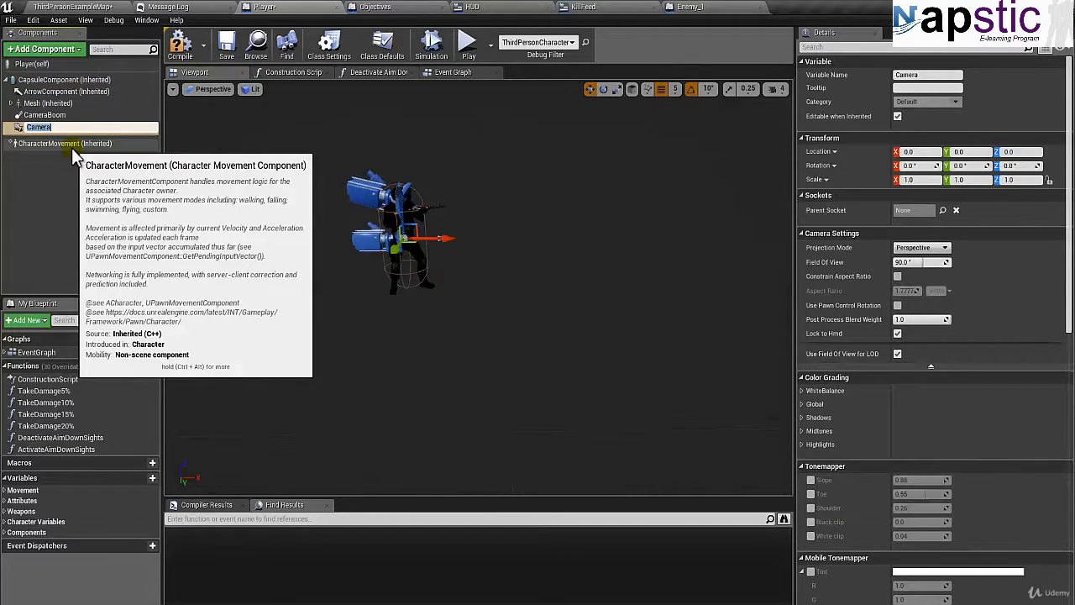
text(MinimapCamera)
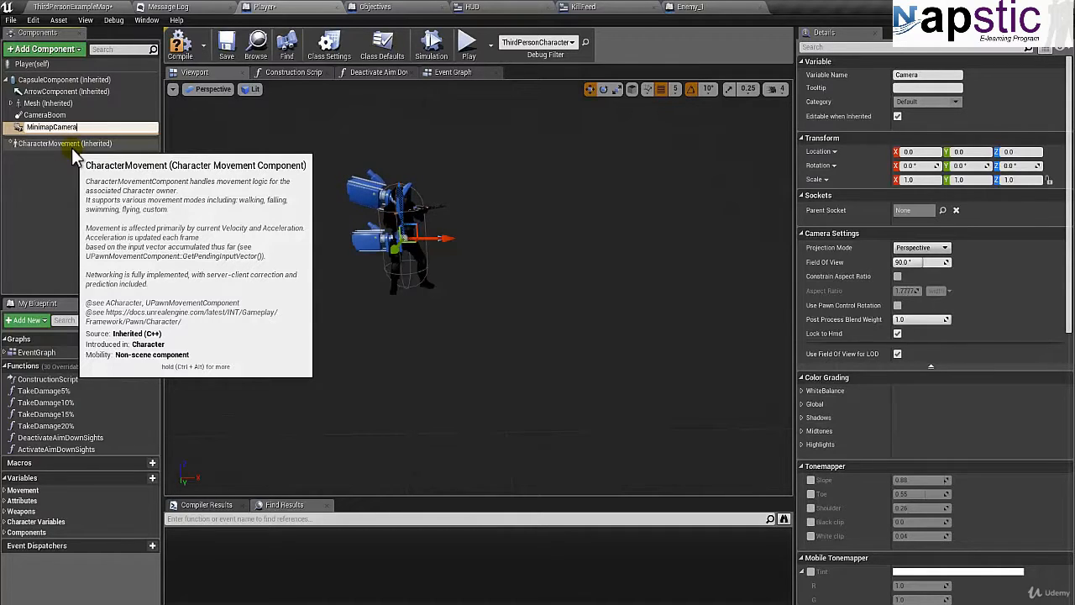
key(Return)
Raise MinimapCamera straight above the character to a Z location of about 580.
scroll(327, 248, down, 3)
right_drag(327, 244, 362, 168)
drag(448, 200, 438, 42)
mouse_move(403, 197)
right_down()
mouse_move(405, 160)
mouse_move(404, 197)
mouse_move(391, 197)
right_up()
key(s)
drag(420, 163, 404, 112)
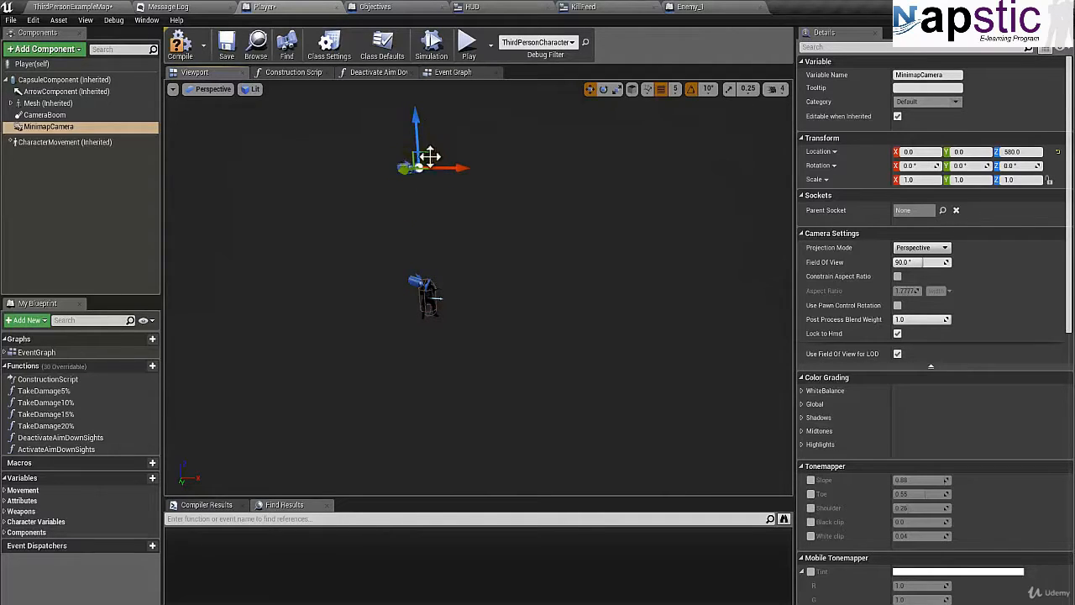
Try a Y rotation of 90° on MinimapCamera and check which way it points.
click(957, 166)
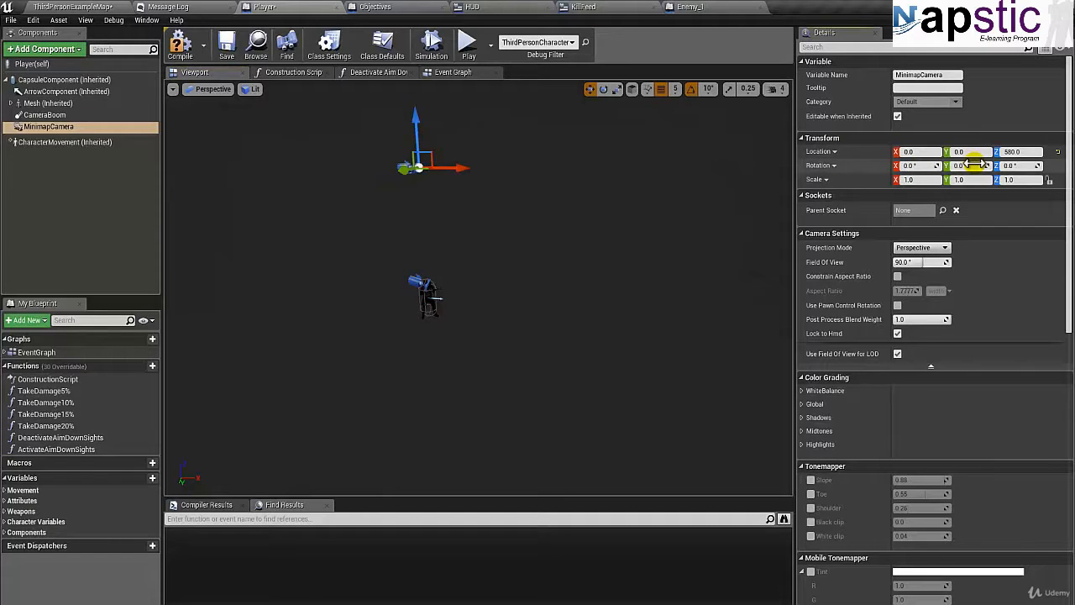
text(90)
key(Return)
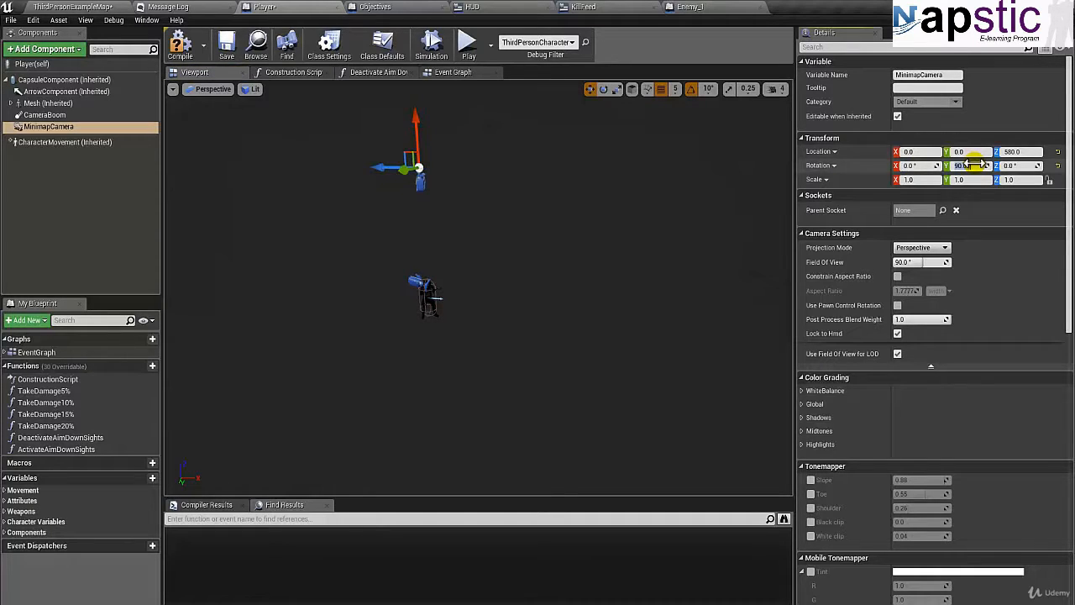
scroll(469, 208, up, 4)
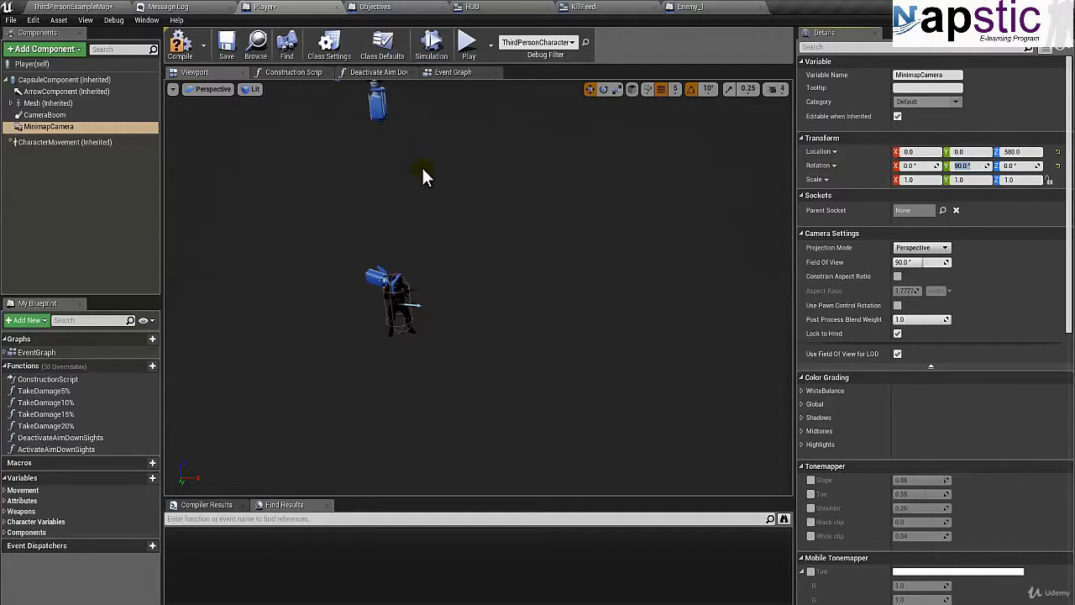
Set MinimapCamera's Y rotation to -90° so that it looks down at the character.
text(-)
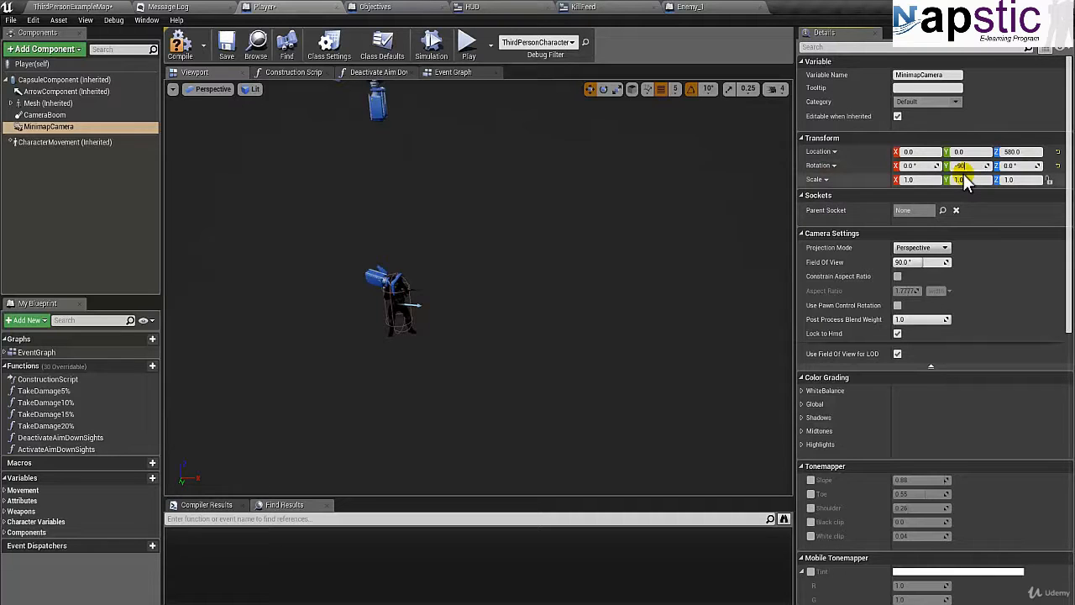
text(90)
key(Return)
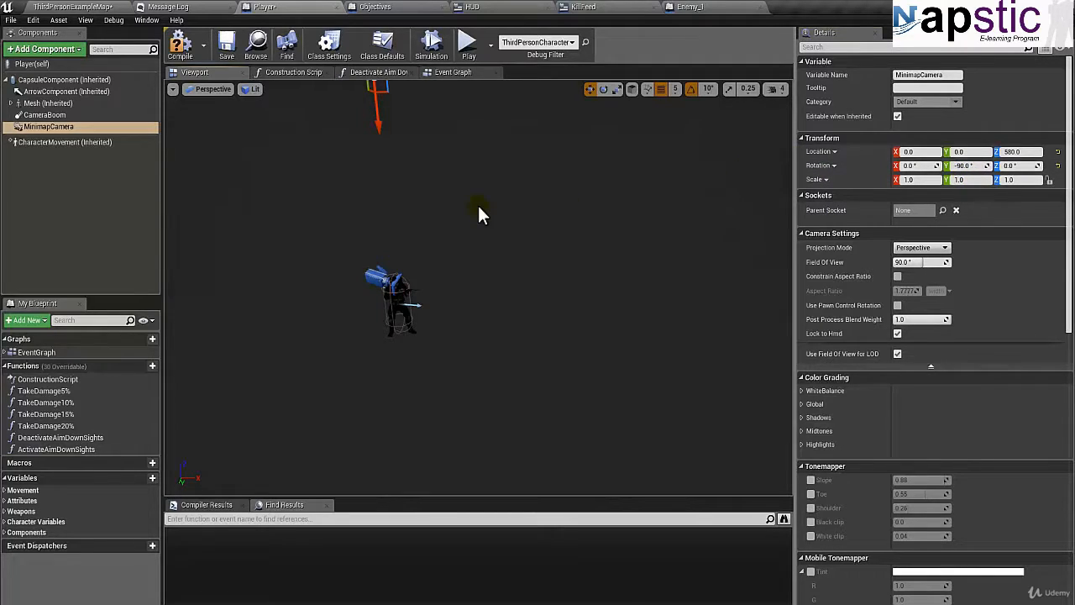
mouse_move(478, 208)
mouse_down()
mouse_move(480, 220)
mouse_move(569, 222)
mouse_move(662, 217)
mouse_move(674, 198)
mouse_move(666, 176)
mouse_move(630, 171)
mouse_move(420, 166)
mouse_move(426, 184)
mouse_move(483, 205)
mouse_up()
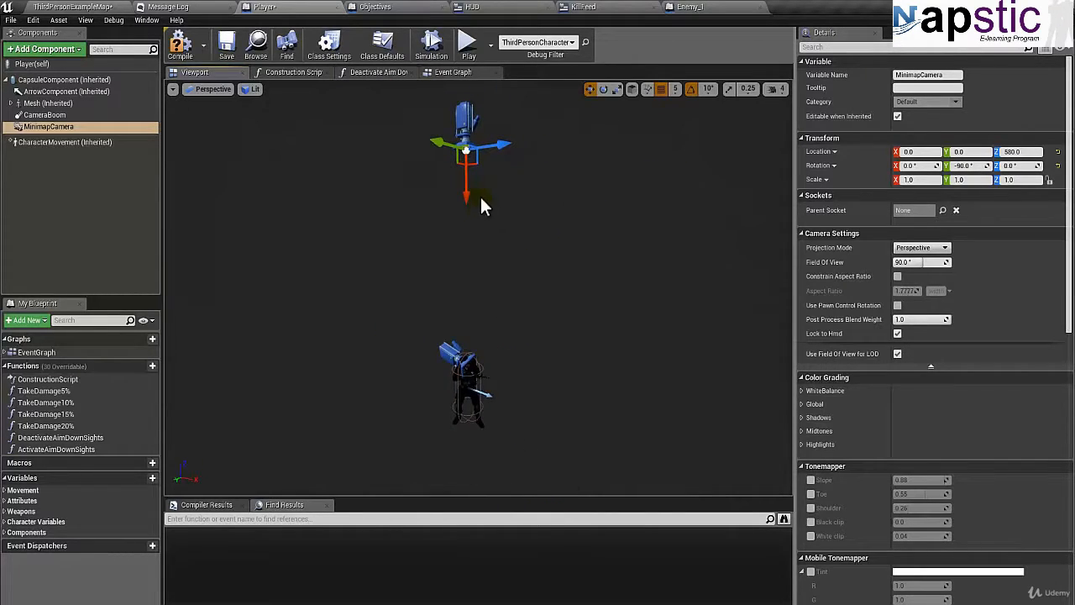
Set MinimapCamera's Z location to 600, and compile and save the Player blueprint.
click(1012, 152)
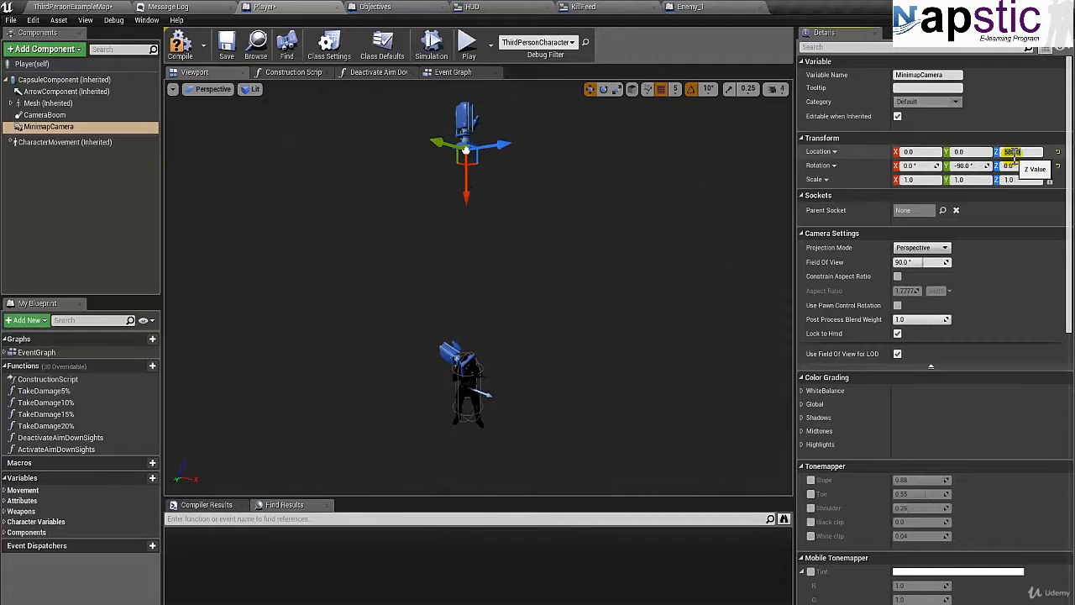
text(600)
key(Return)
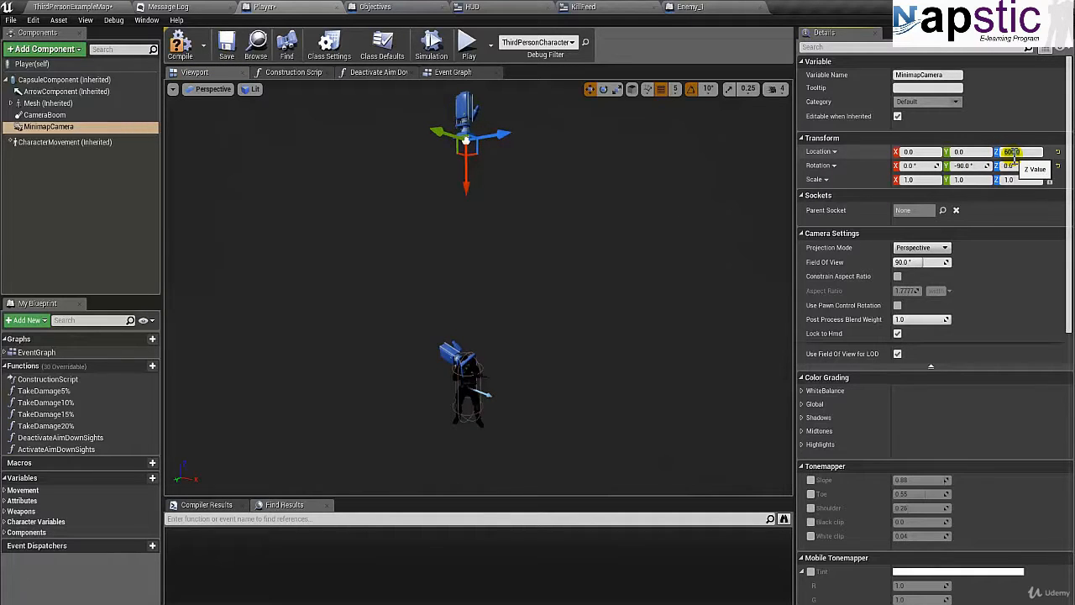
click(177, 48)
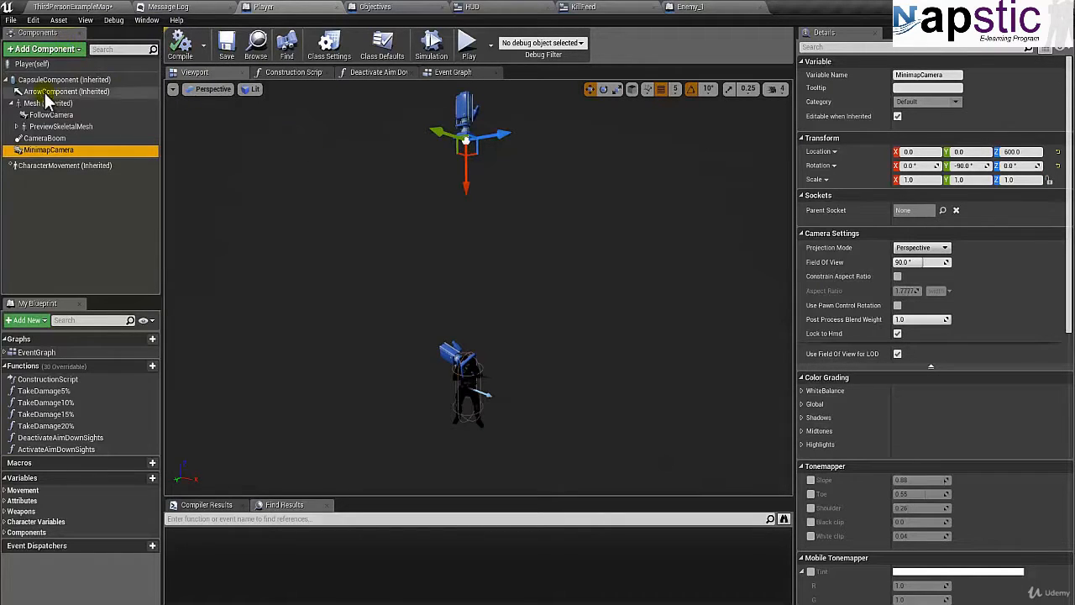
Add a Scene Capture Component 2D under MinimapCamera and enter a name for it beginning with SceneCapture.
click(49, 50)
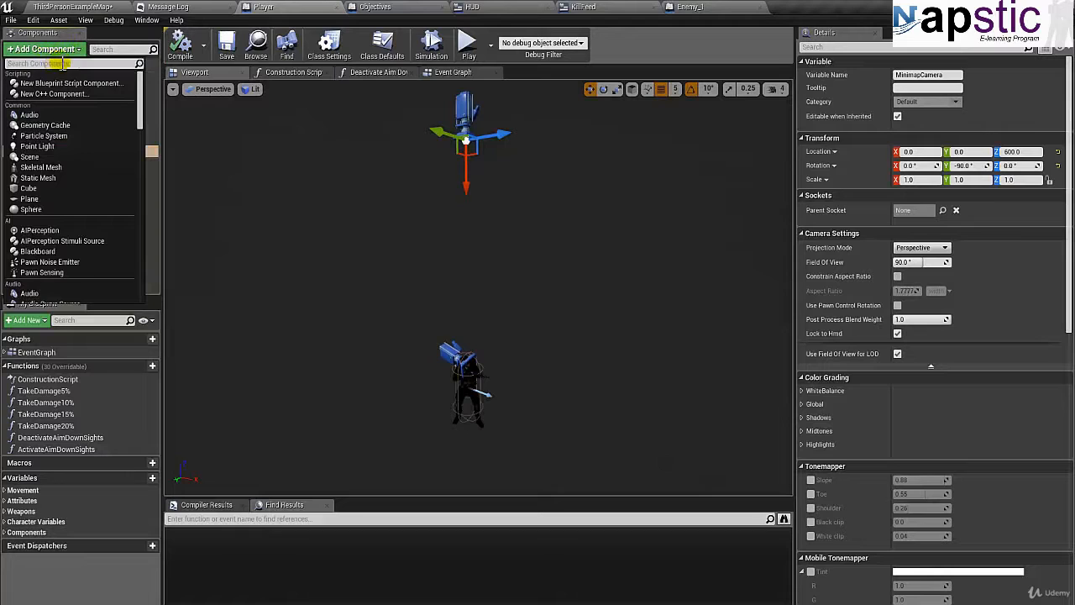
drag(141, 104, 142, 243)
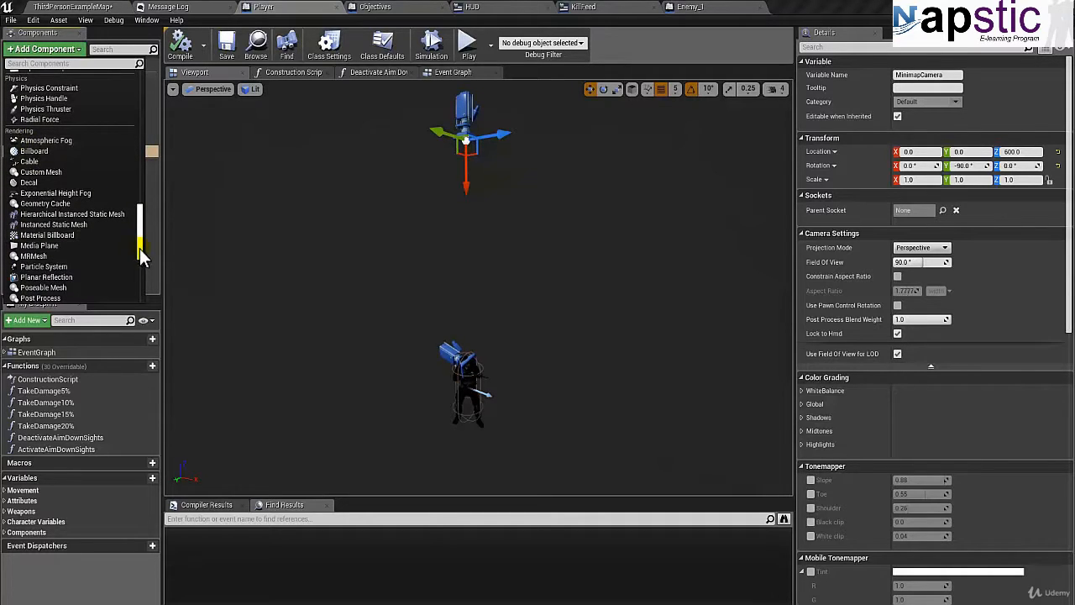
scroll(139, 260, down, 4)
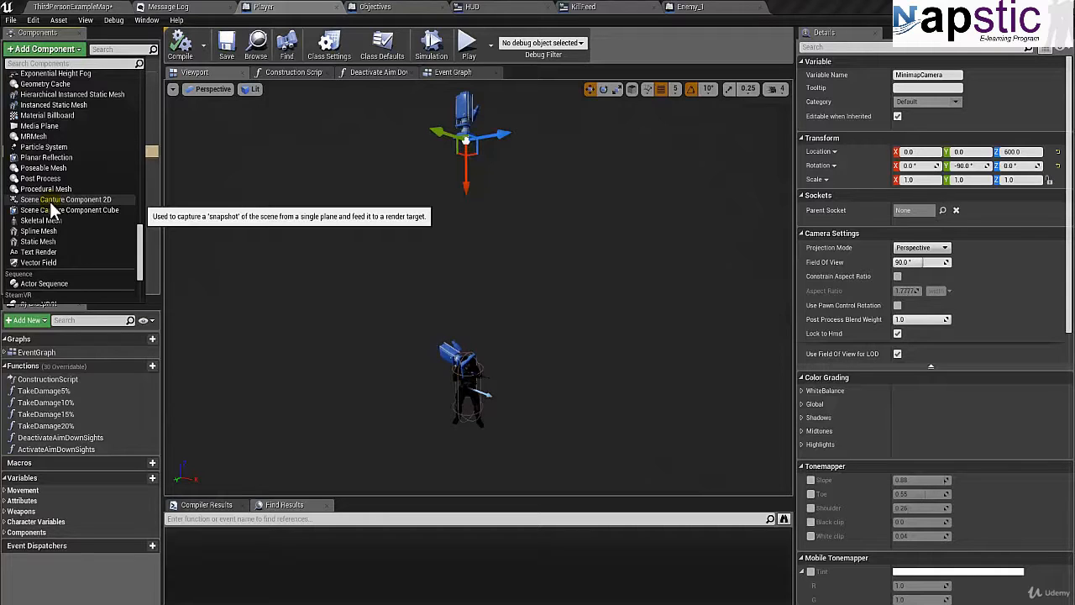
click(50, 200)
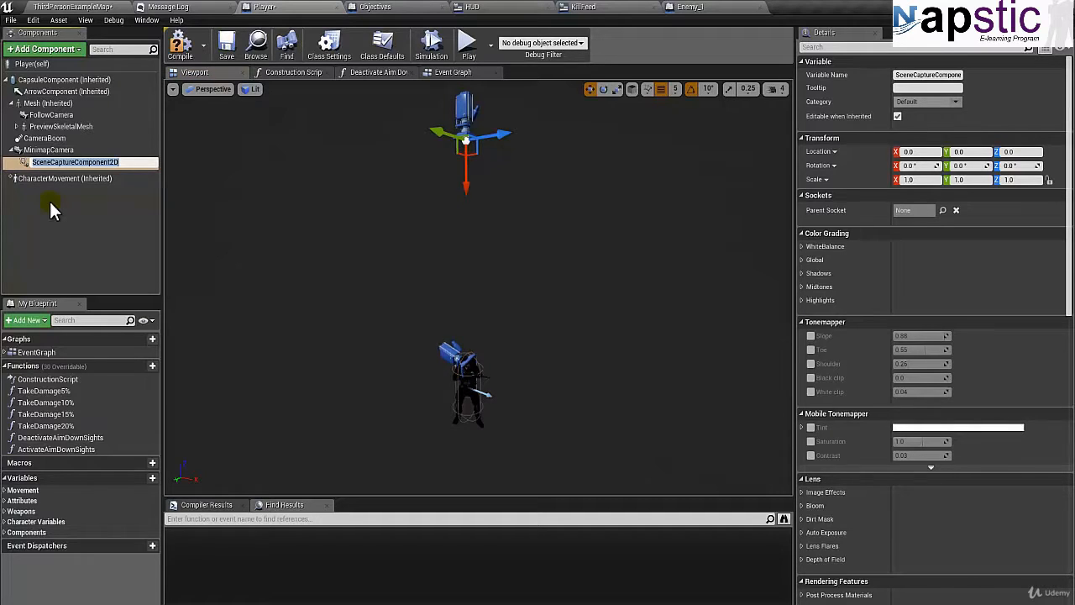
text(S)
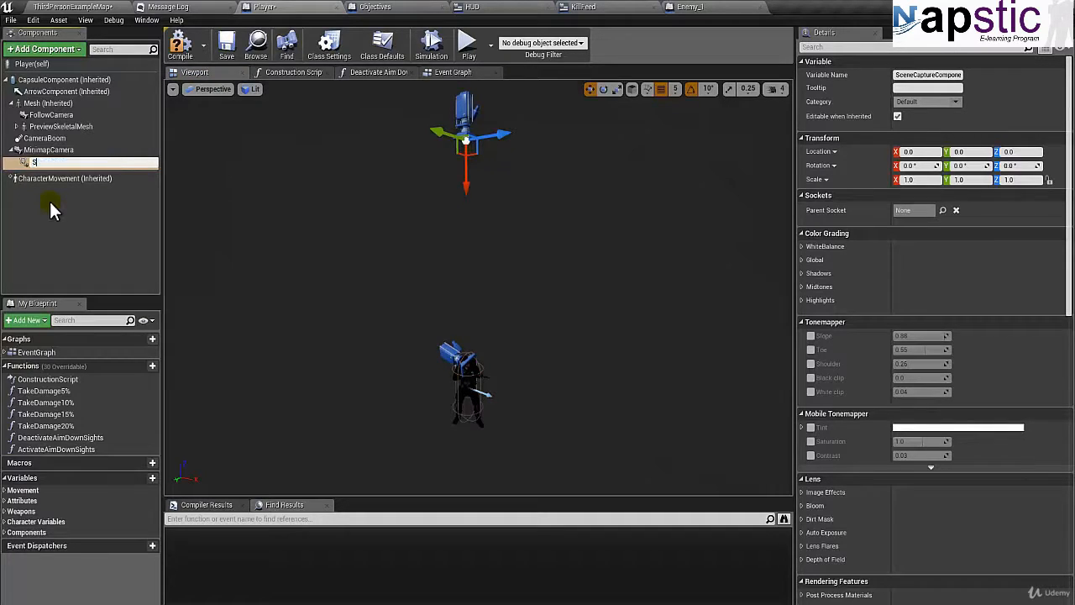
text(ceneCaptureCompo)
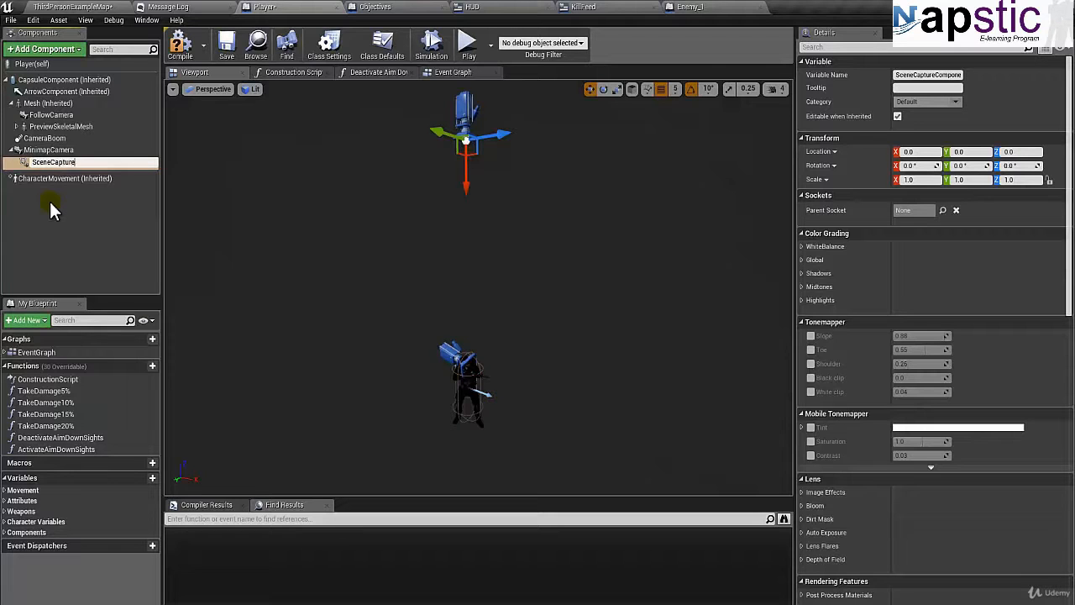